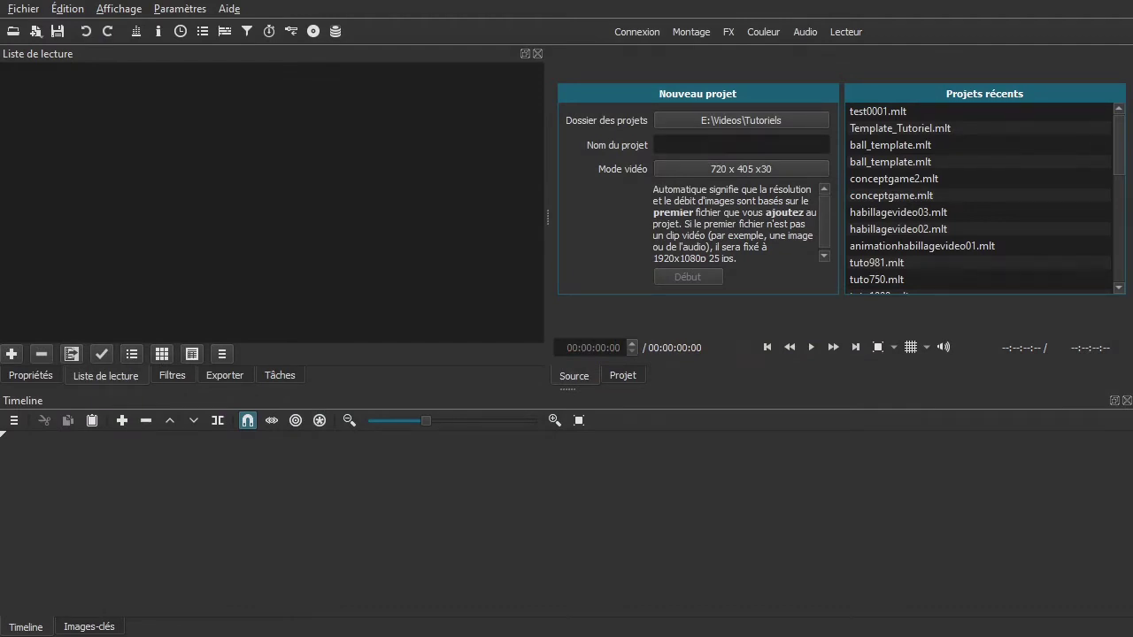
- Open the recent project test0001.mlt and fit its whole timeline in view
left_click(890, 112)
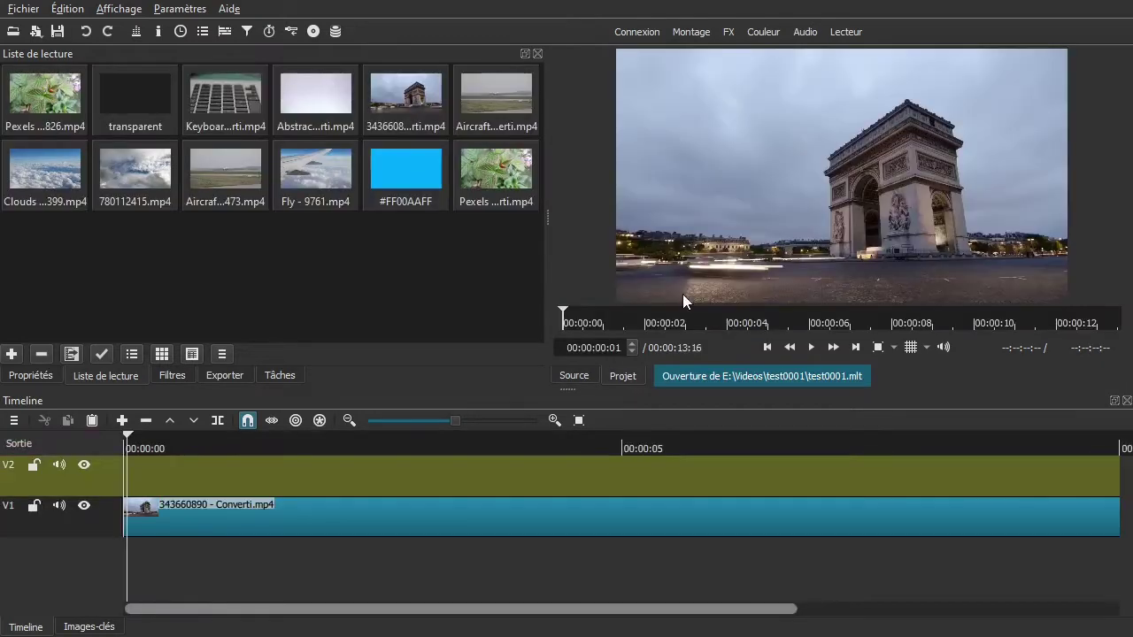
left_click(579, 421)
- Check the installed Shotcut version in the program information and close it
left_click(229, 9)
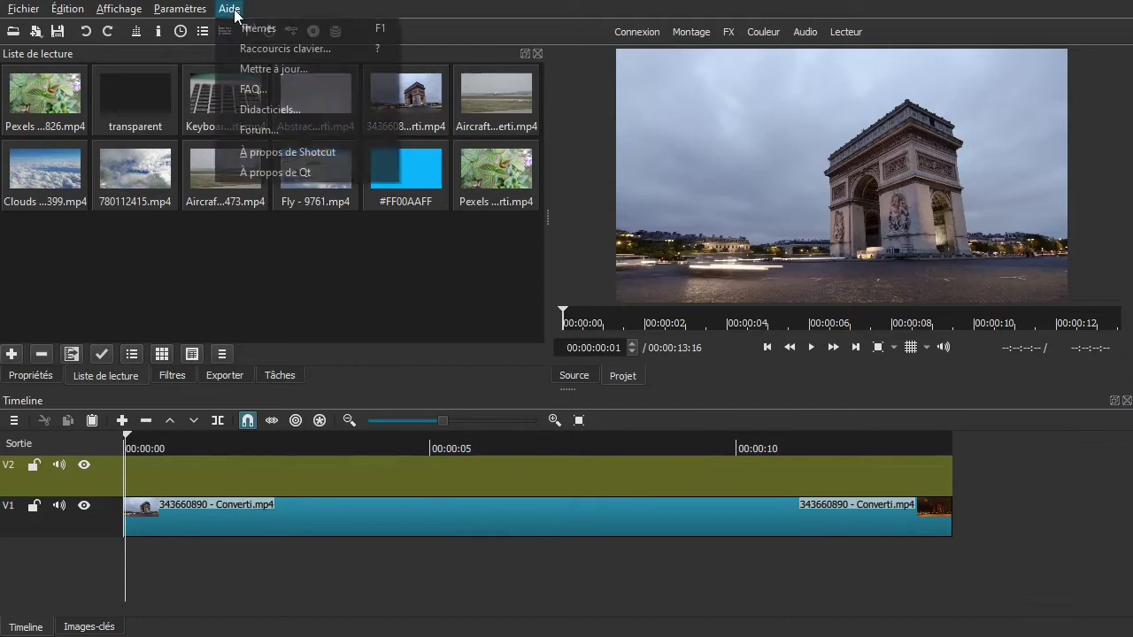
left_click(262, 156)
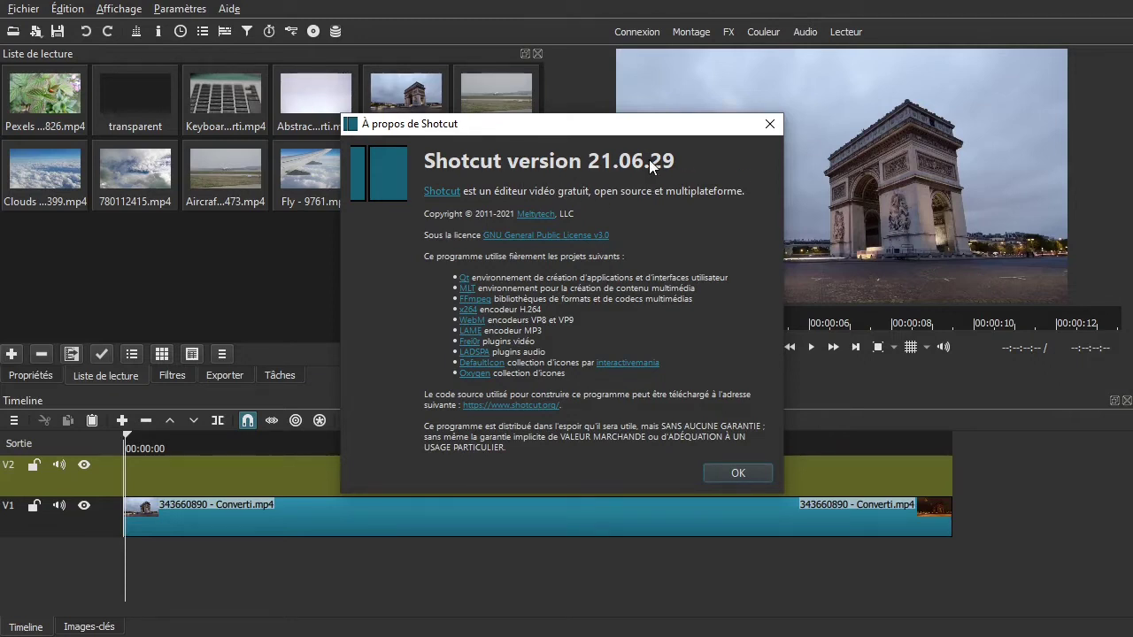
left_click(728, 476)
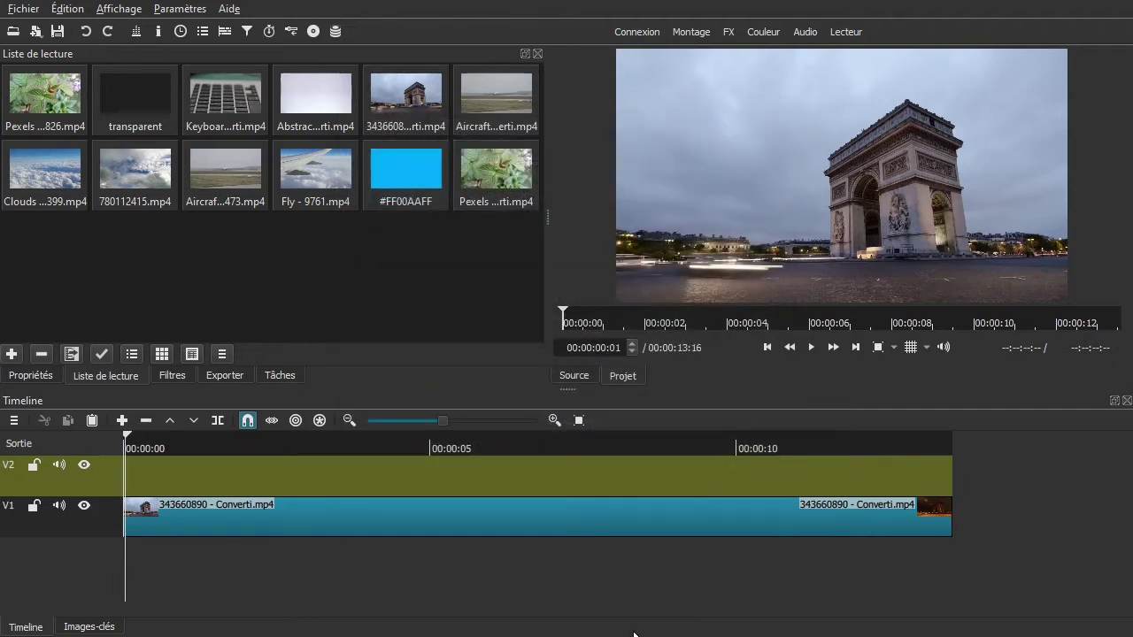
- Replace the Arc de Triomphe clip on track V1 with the Keyboard clip, removing the gap before it so it starts at 00:00:00:00
left_click(562, 525)
key("Delete")
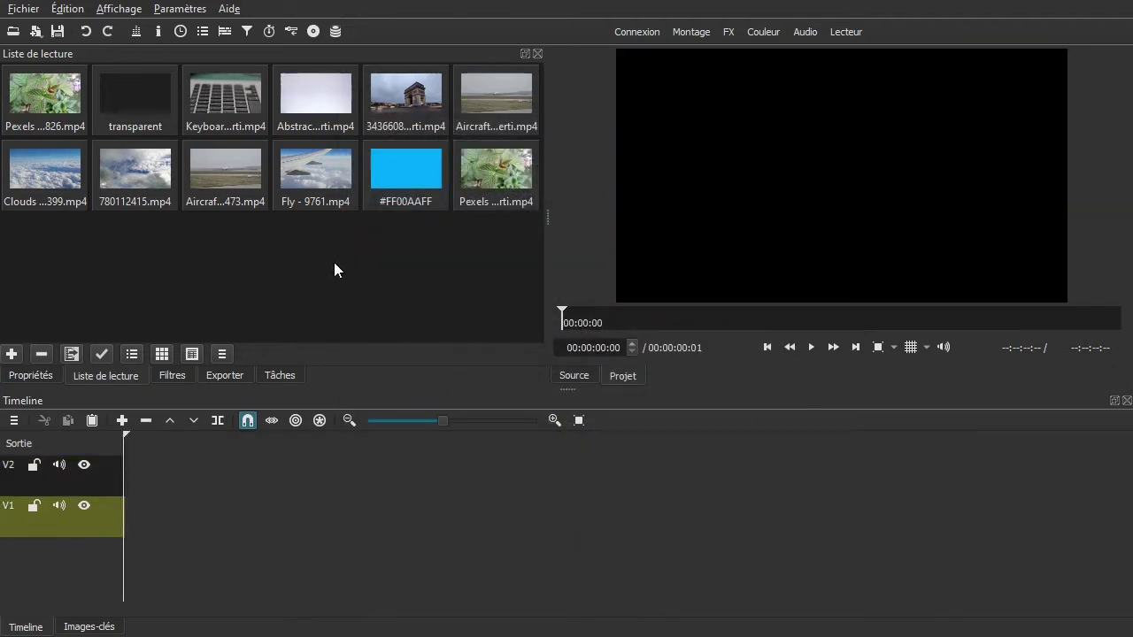
left_click_drag(220, 104, 272, 525)
right_click(152, 521)
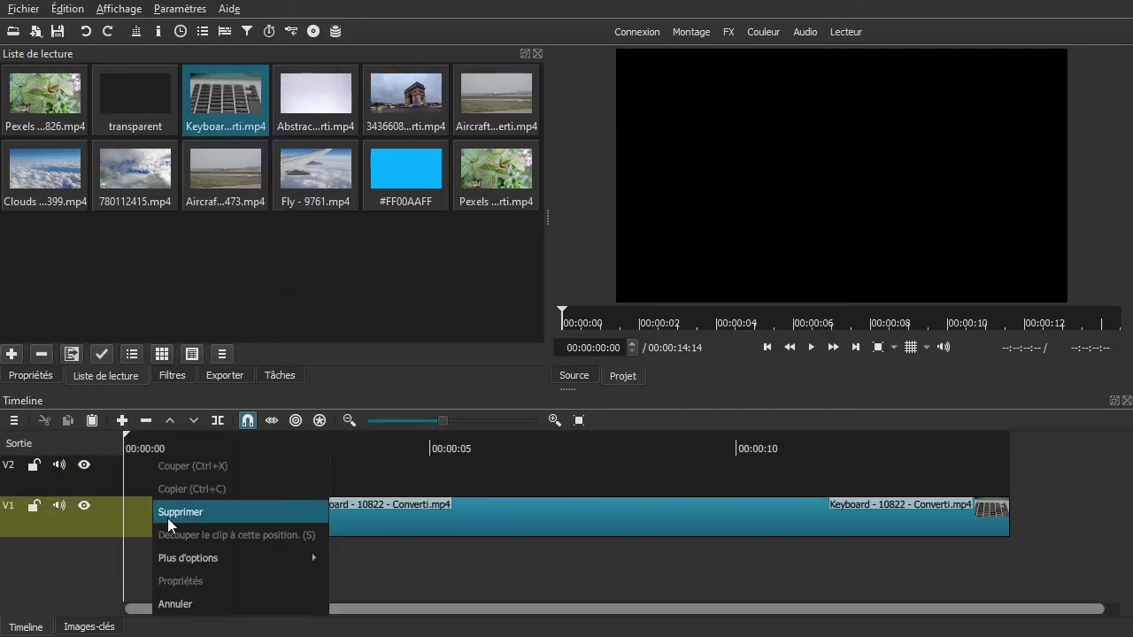
left_click(166, 517)
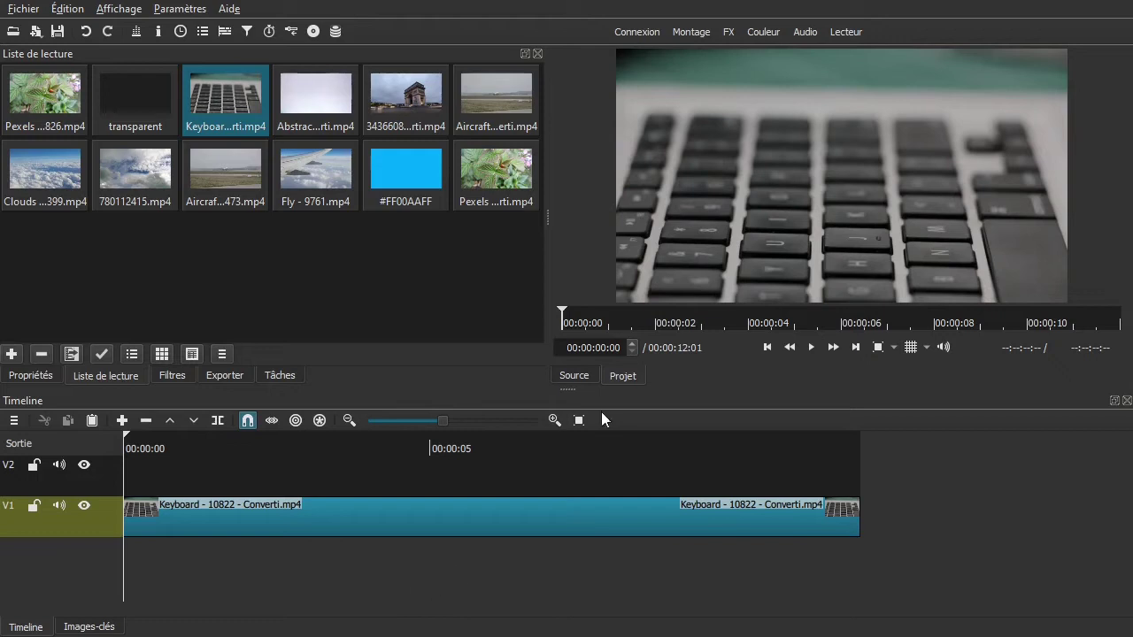
- Enlarge the preview and scrub through the Keyboard clip to examine when the fingers hit the keys
left_click_drag(569, 395, 580, 466)
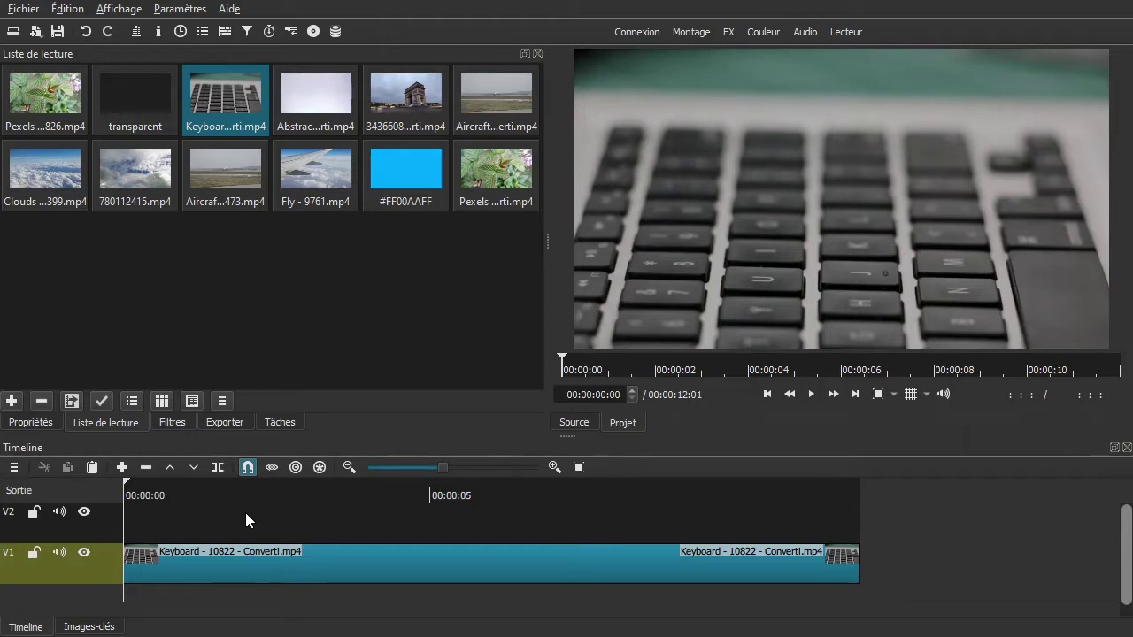
left_click_drag(143, 526, 202, 535)
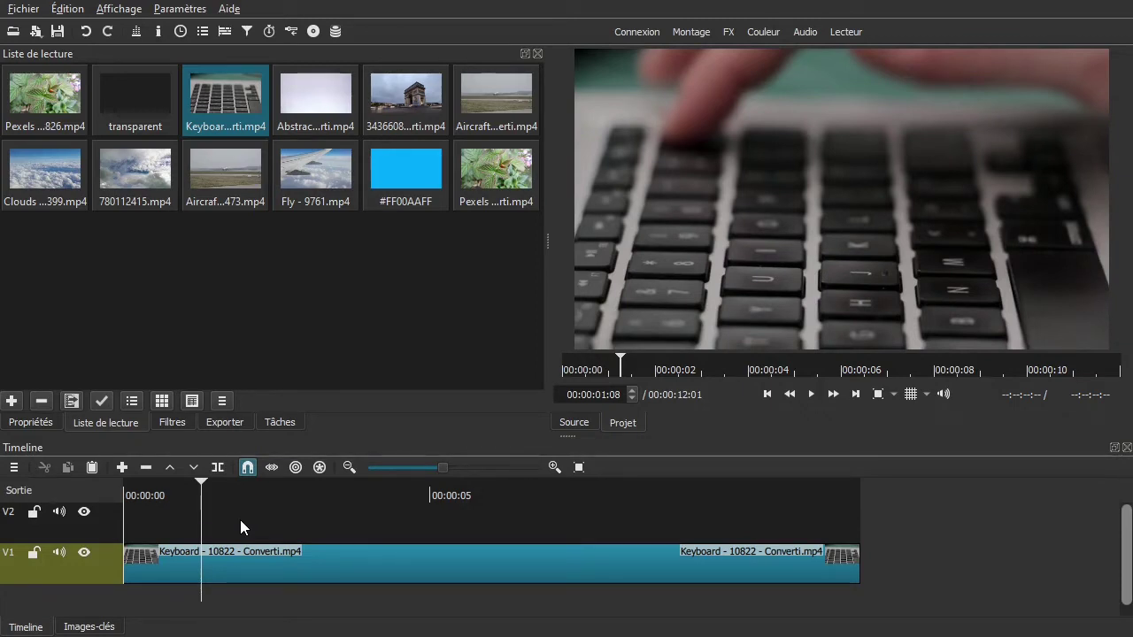
left_click_drag(240, 519, 620, 499)
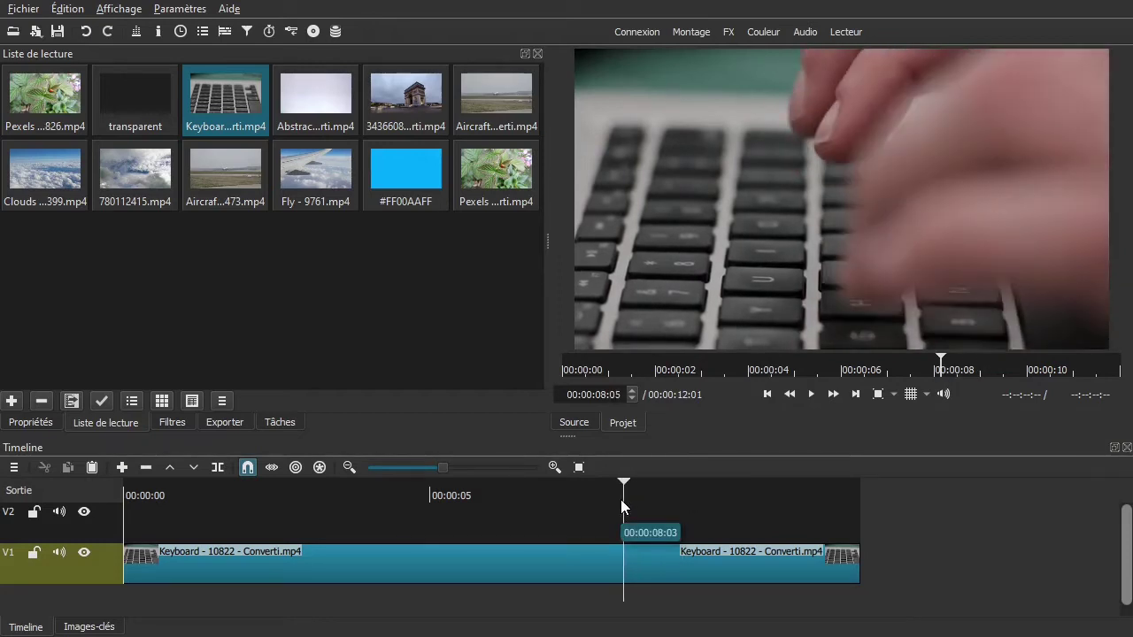
left_click_drag(336, 531, 195, 530)
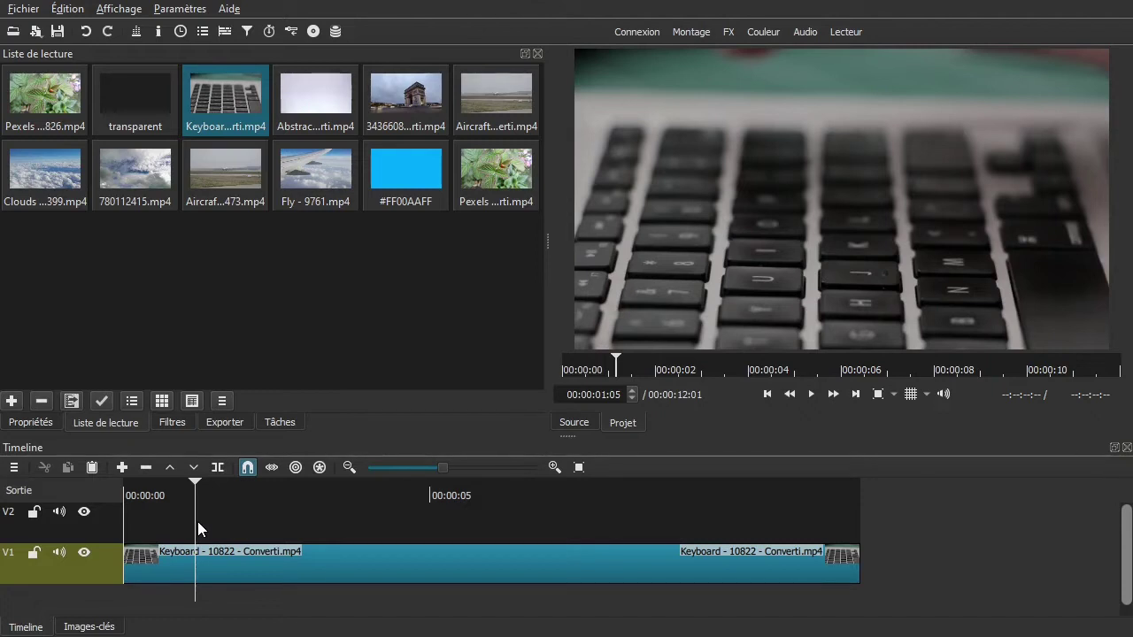
- Add a third video track above V2 and rename it M
left_click(15, 470)
mouse_move(35, 482)
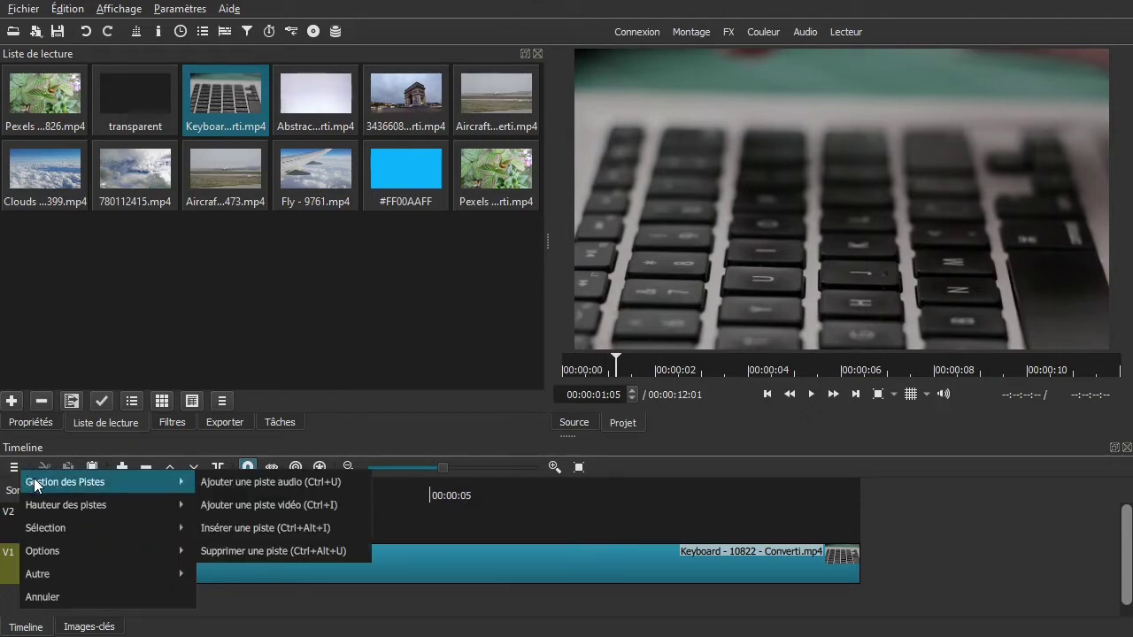
left_click(270, 503)
double_click(4, 515)
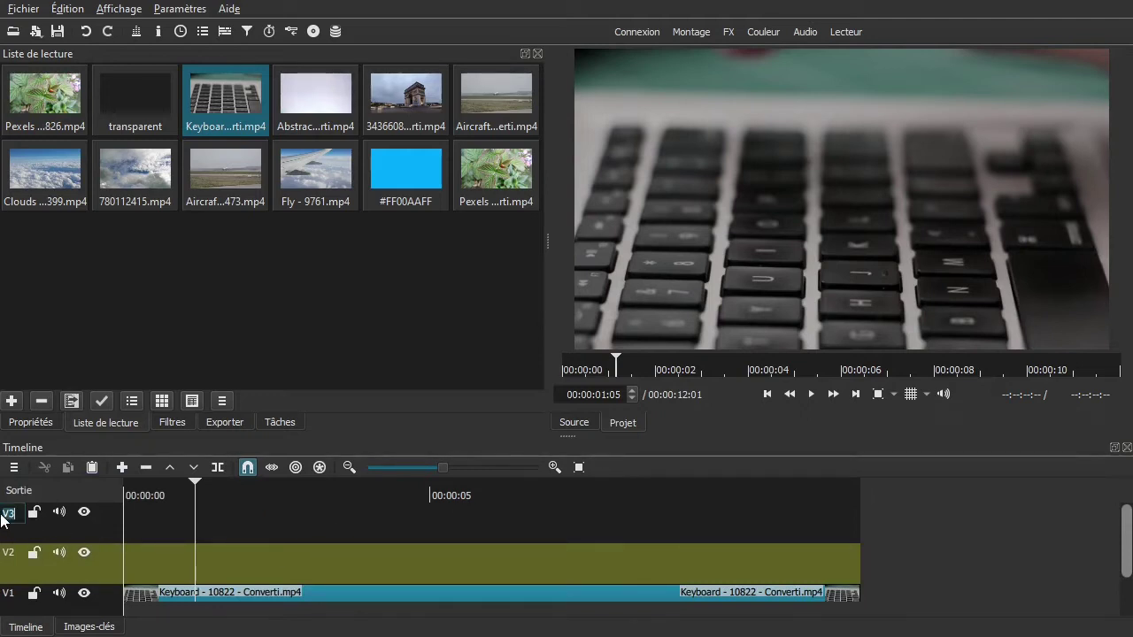
type("M")
key("Return")
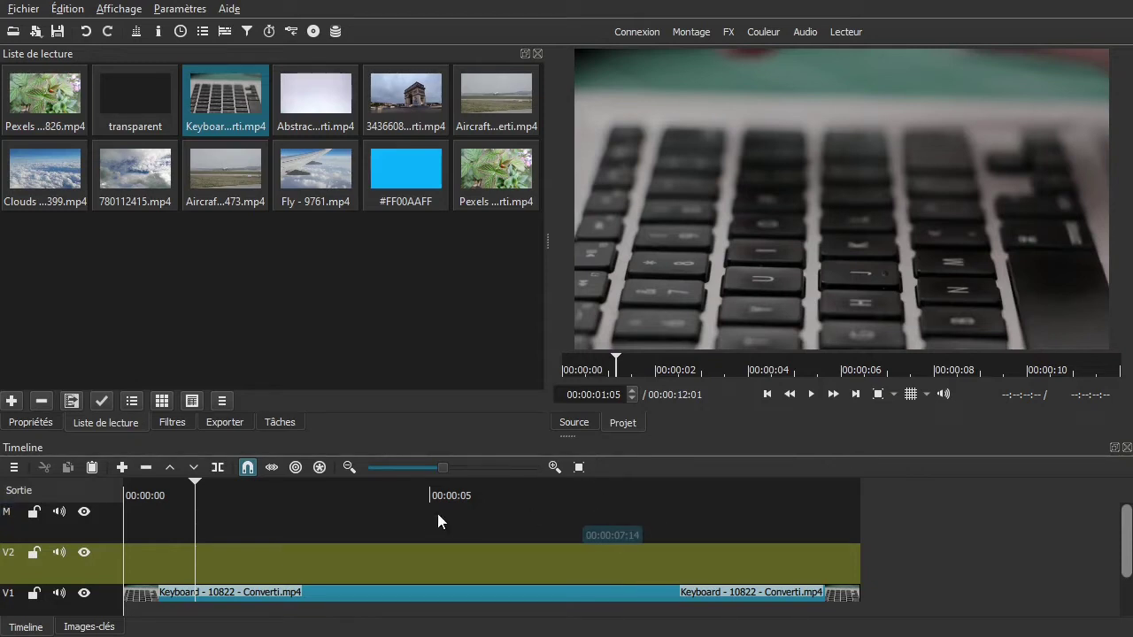
- Place the #FF00AAFF colour clip at the start of track M without a gap and extend it to the end of the Keyboard clip
left_click(426, 516)
left_click_drag(374, 177, 336, 519)
right_click(258, 536)
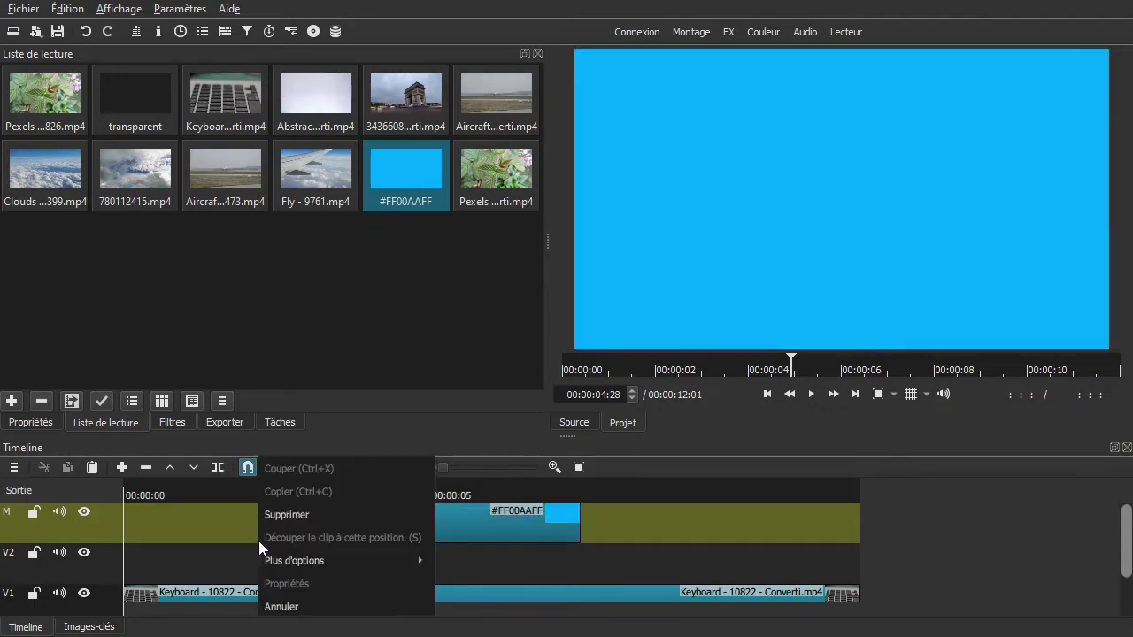
left_click(283, 512)
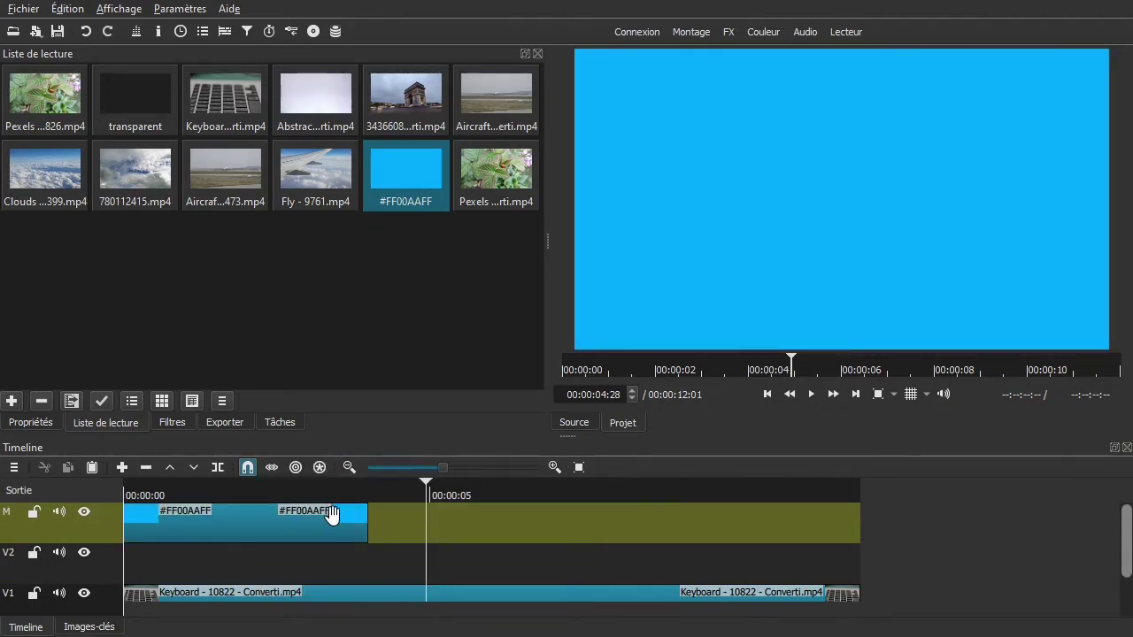
left_click_drag(367, 523, 870, 523)
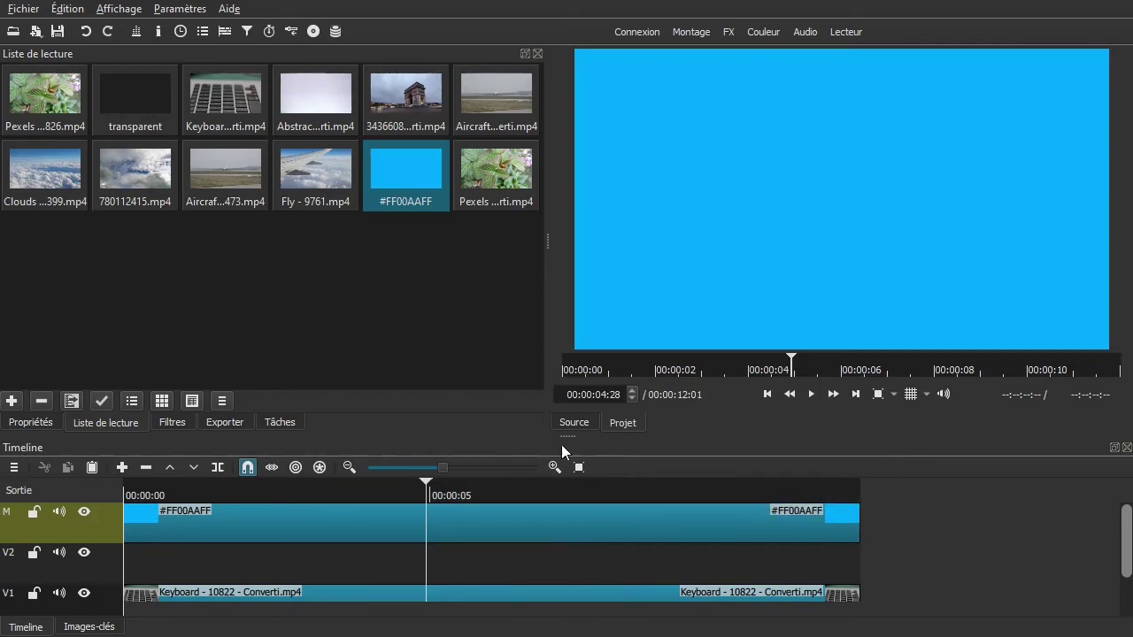
- Enlarge the timeline area, hide track M and split its colour clip at 00:00:01:08, where a finger hits a key
left_click_drag(567, 437, 568, 399)
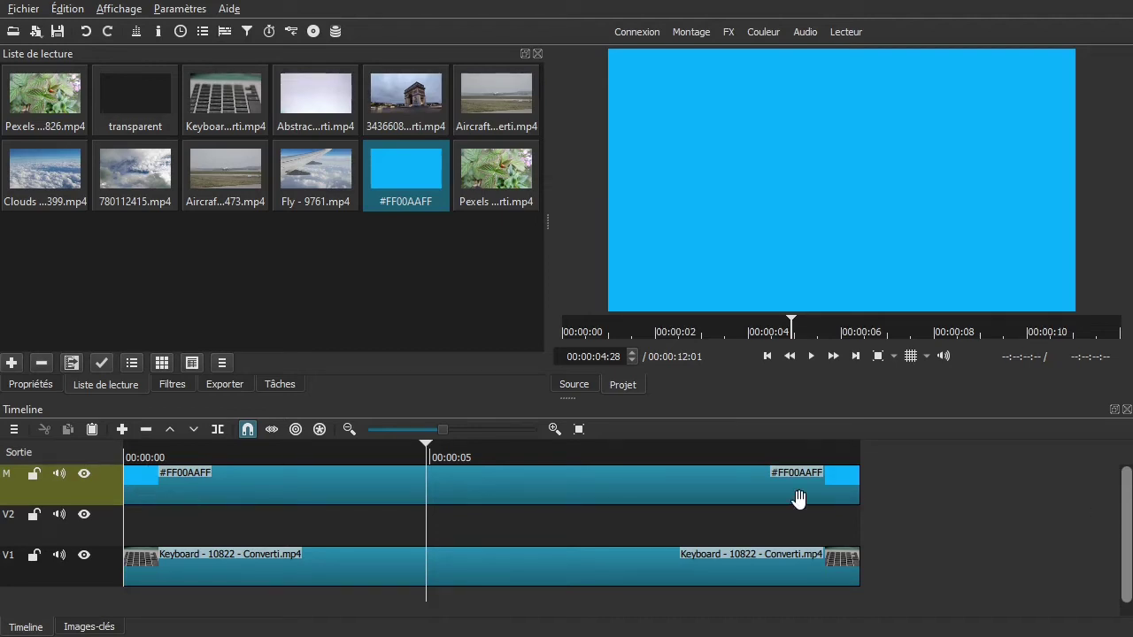
left_click(84, 476)
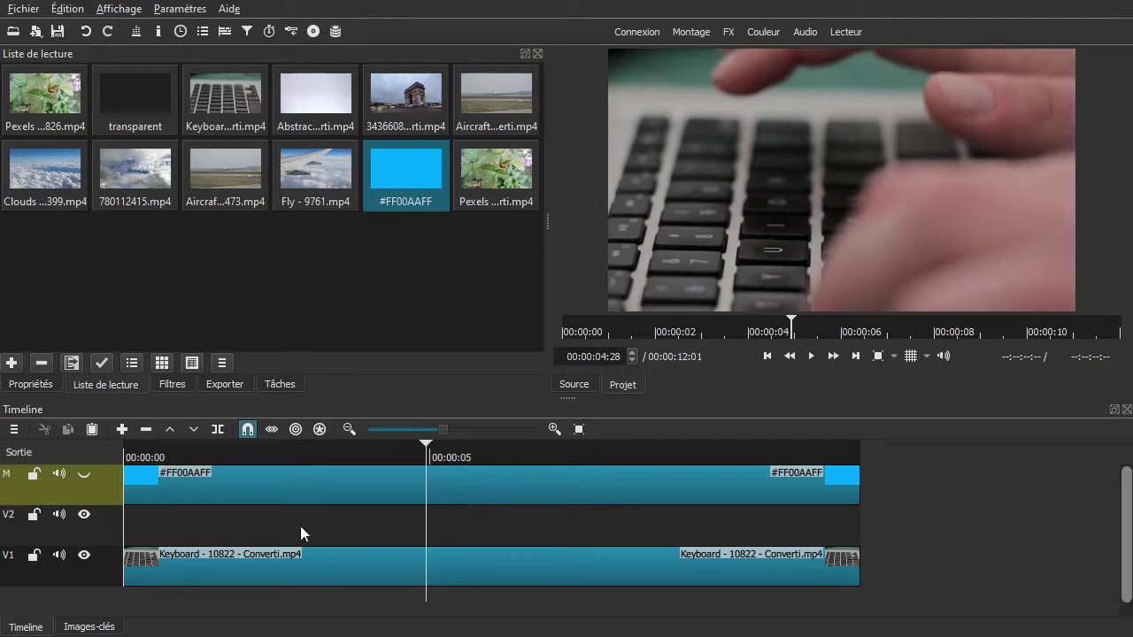
mouse_move(219, 531)
left_mouse_down()
mouse_move(131, 542)
mouse_move(159, 523)
mouse_move(202, 525)
left_mouse_up()
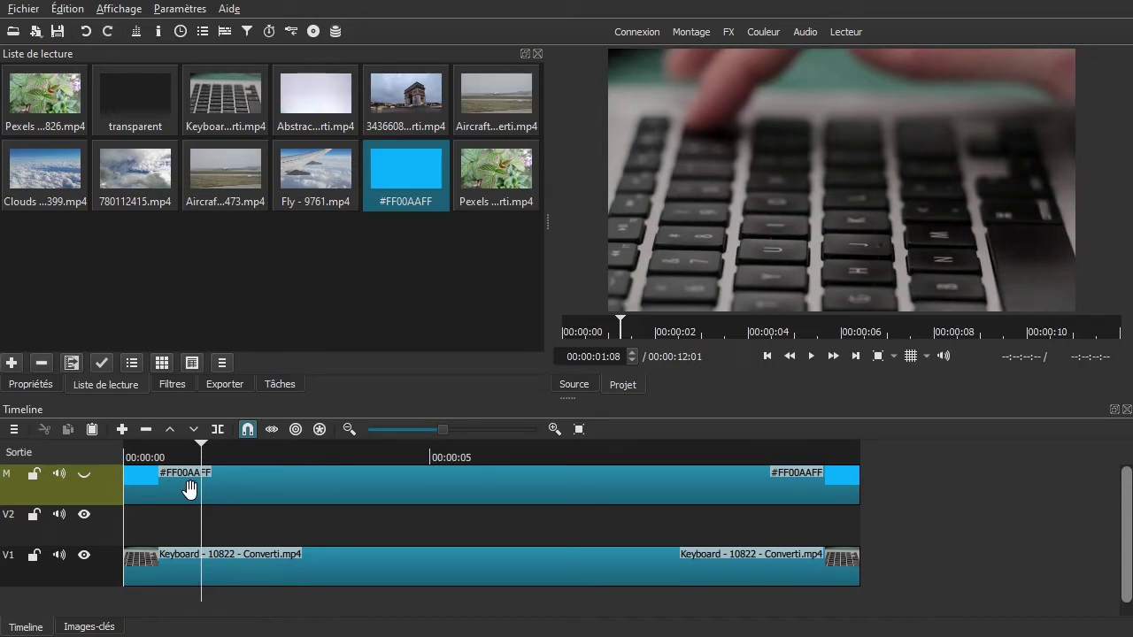
key("s")
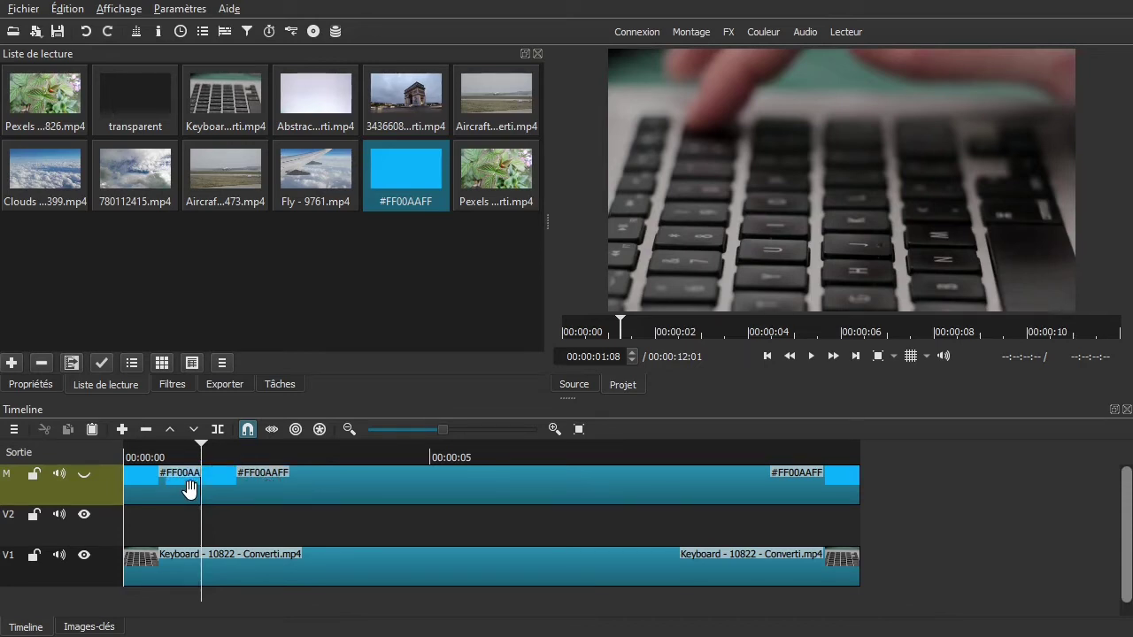
- Split the colour clip on track M at 00:00:03:00
left_click_drag(203, 517, 307, 516)
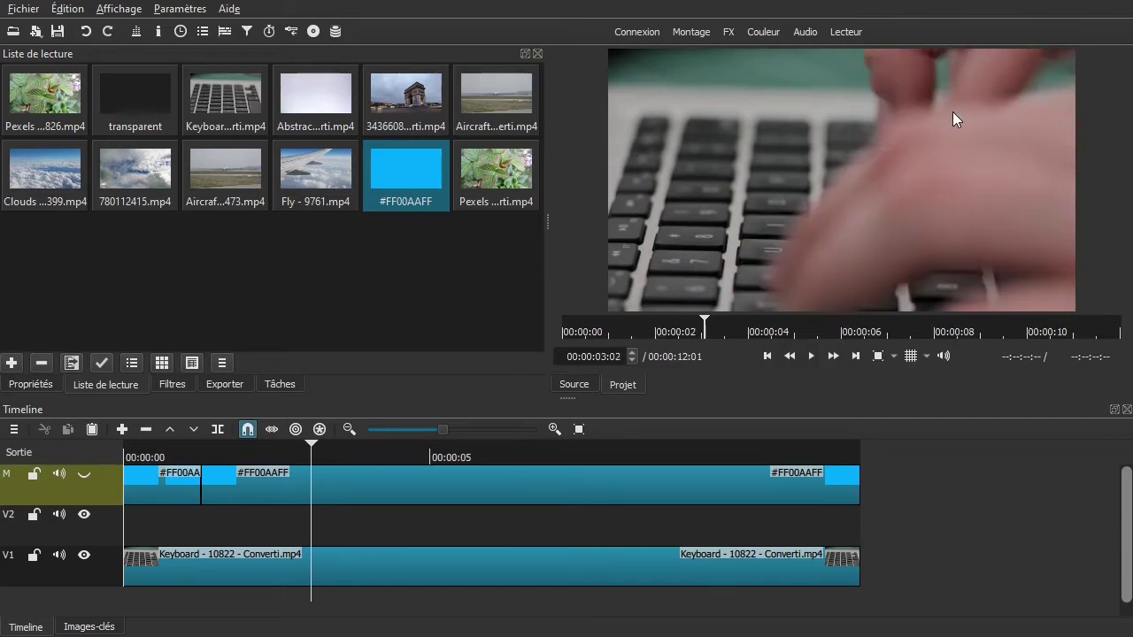
key("Left")
key("Left")
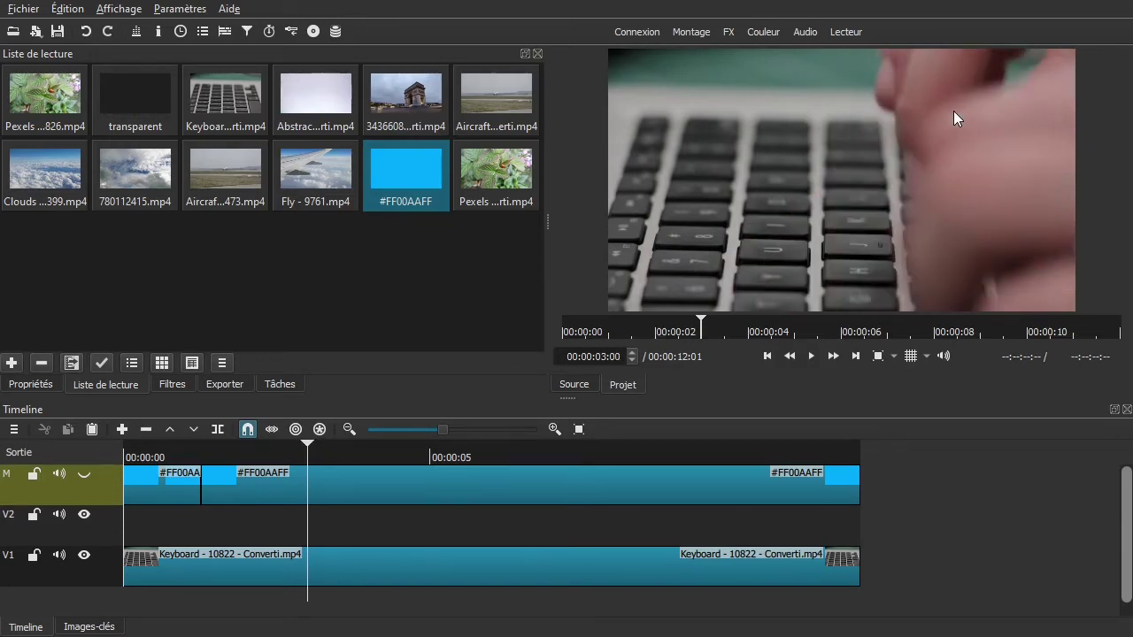
key("s")
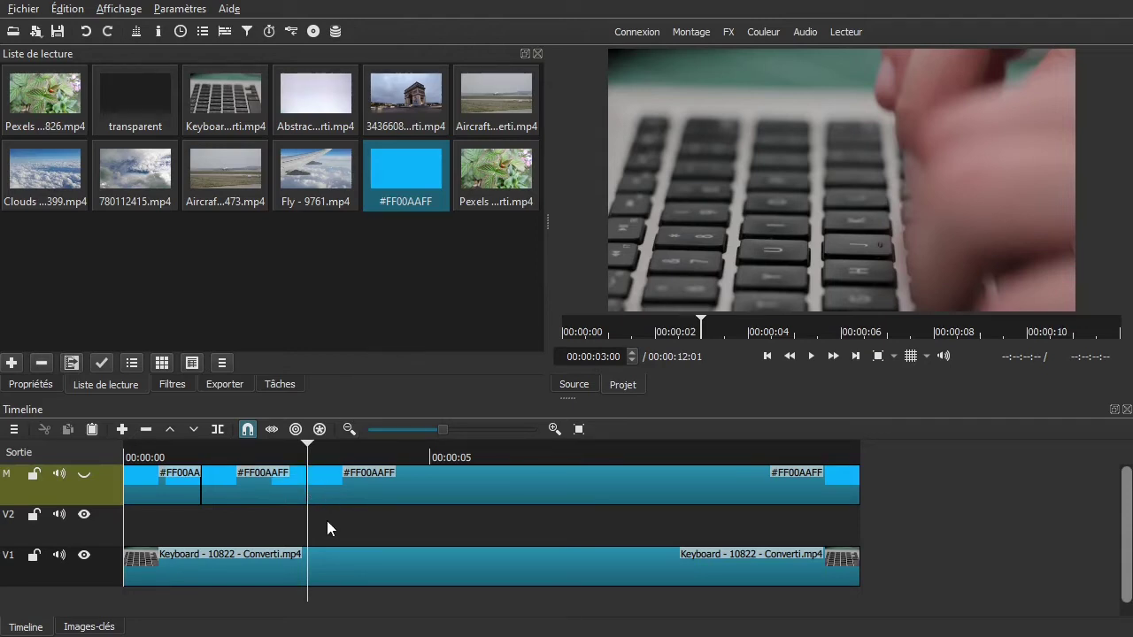
- Step through the frames to the next keystroke and split the colour clip on track M at 00:00:03:20
key("Right")
key("Right")
key("Right")
key("Right")
key("Right")
key("Right")
key("Right")
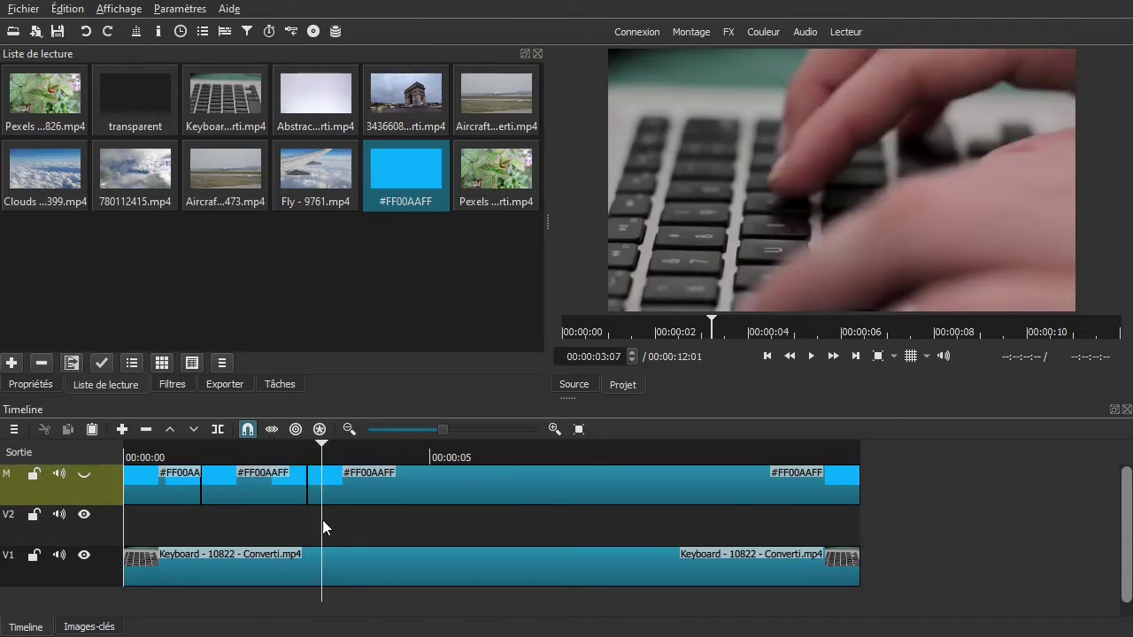
key("Right")
key("Right")
key("Right")
key("Right")
key("Right")
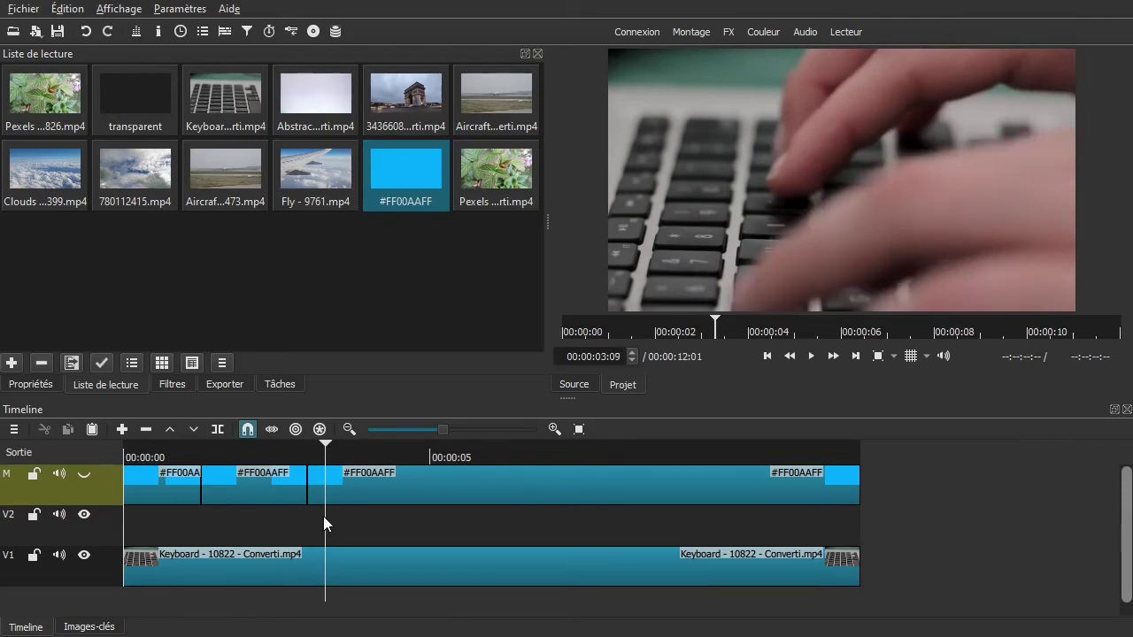
key("Right")
key("Right")
key("Right")
key("Right")
key("Right")
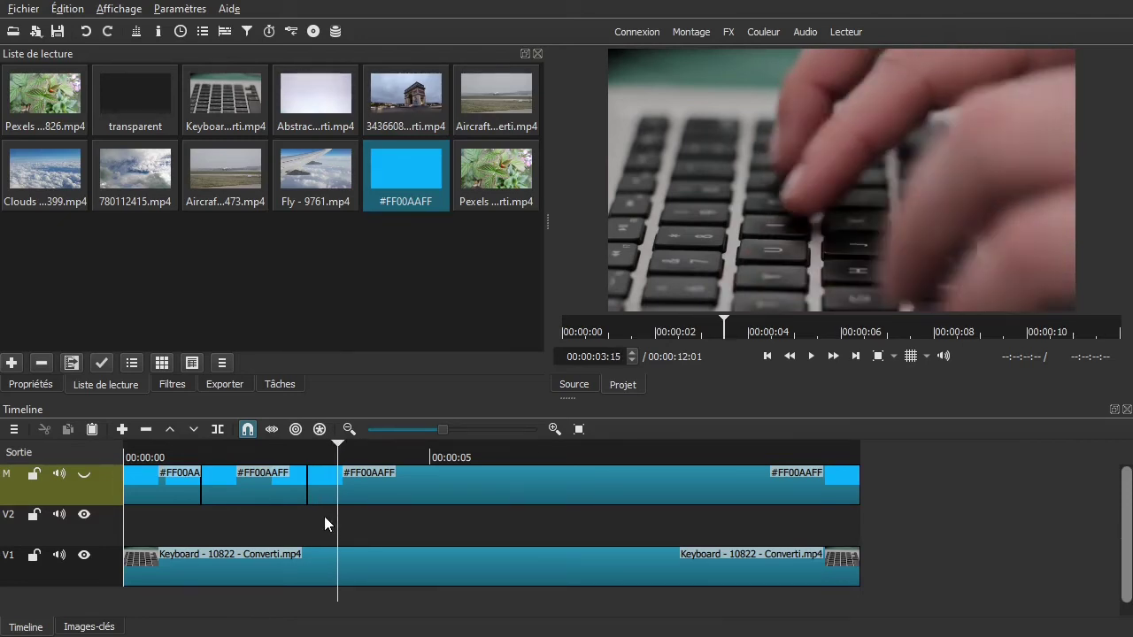
key("Right")
key("Right")
key("Right")
key("Right")
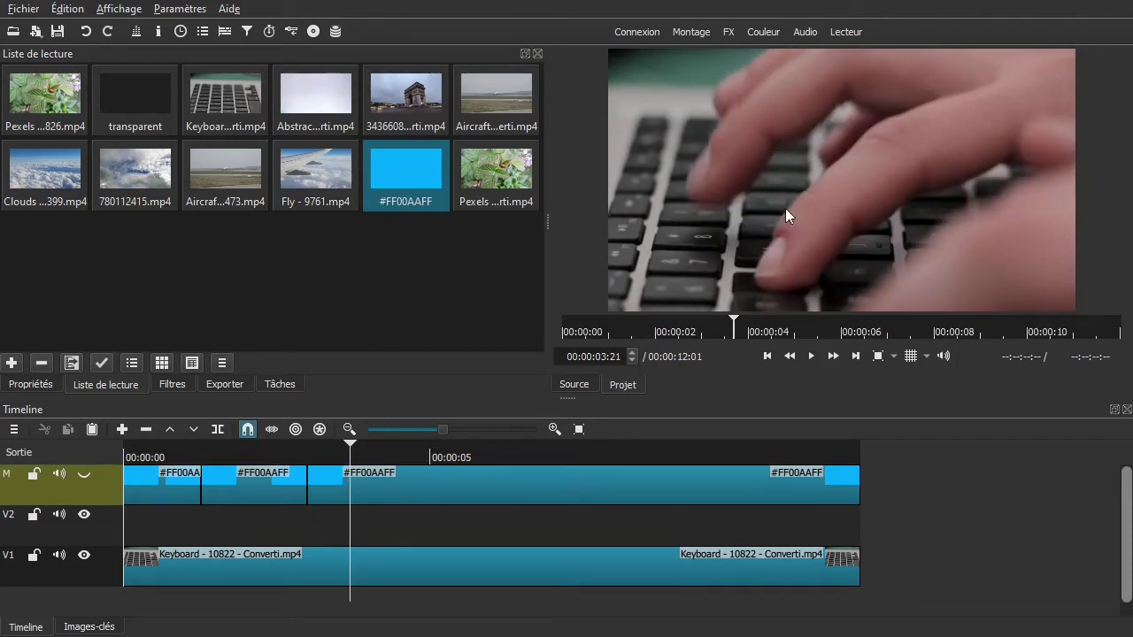
key("Left")
key("Left")
key("Right")
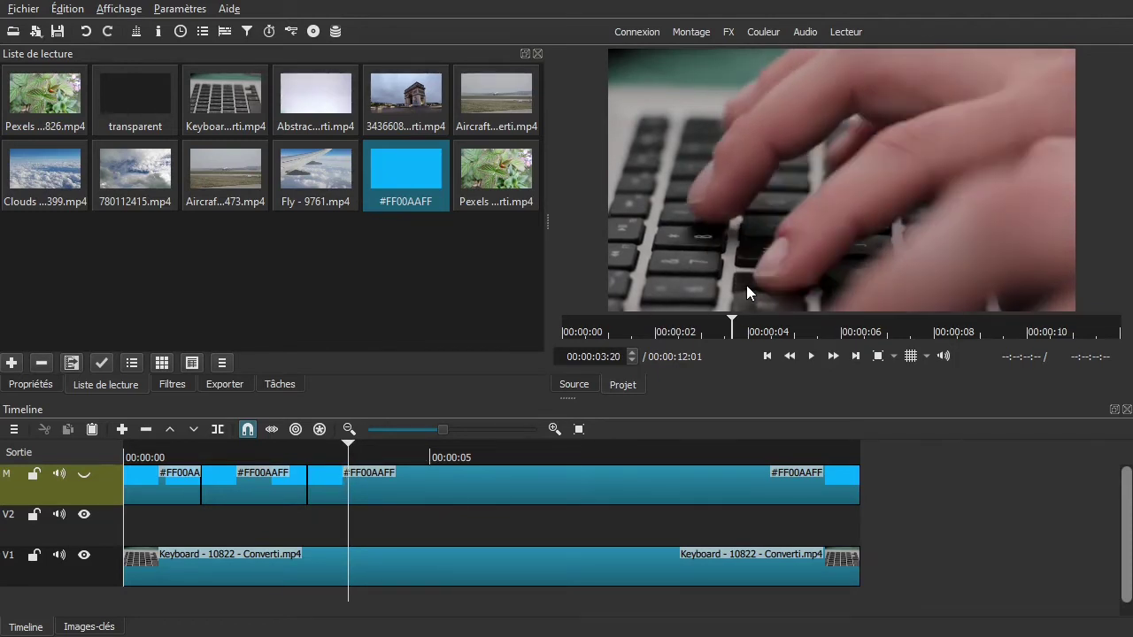
key("Left")
key("Right")
key("s")
- Find the following keystroke frame by frame and split the colour clip on track M at 00:00:03:27
key("Right")
key("Right")
key("Right")
key("Right")
key("Right")
key("Right")
key("Right")
key("Right")
key("Right")
key("Right")
key("Right")
key("Right")
key("Right")
key("Right")
key("Right")
key("Right")
key("Right")
key("Right")
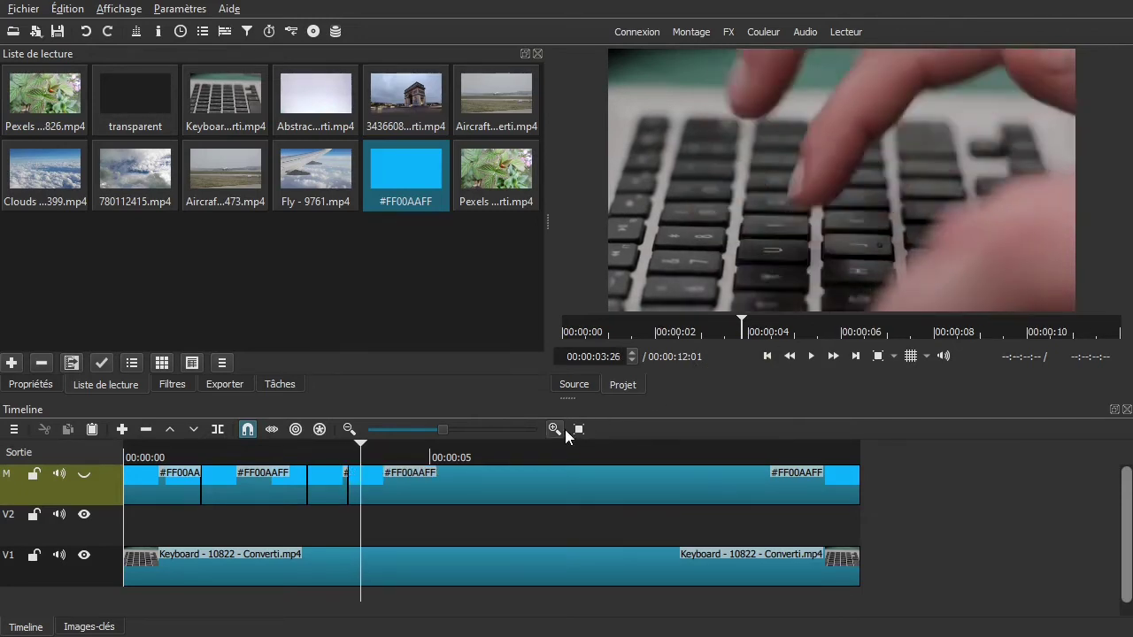
key("Left")
key("Left")
key("Left")
key("Left")
key("Left")
key("Left")
key("Left")
key("Left")
key("Left")
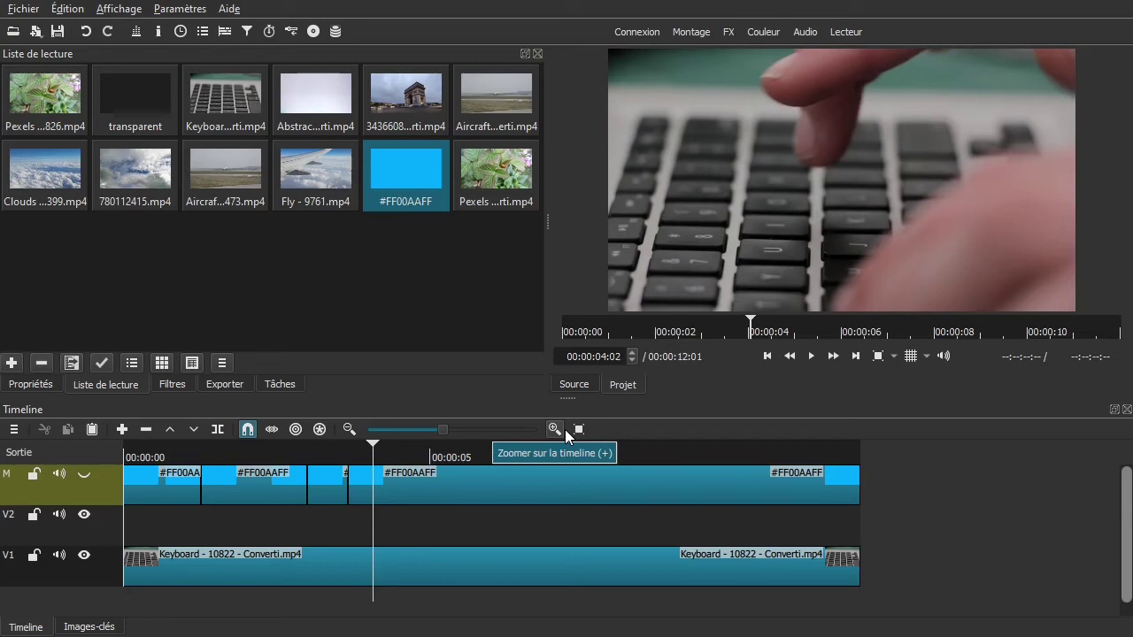
key("Left")
key("Left")
key("Left")
key("Left")
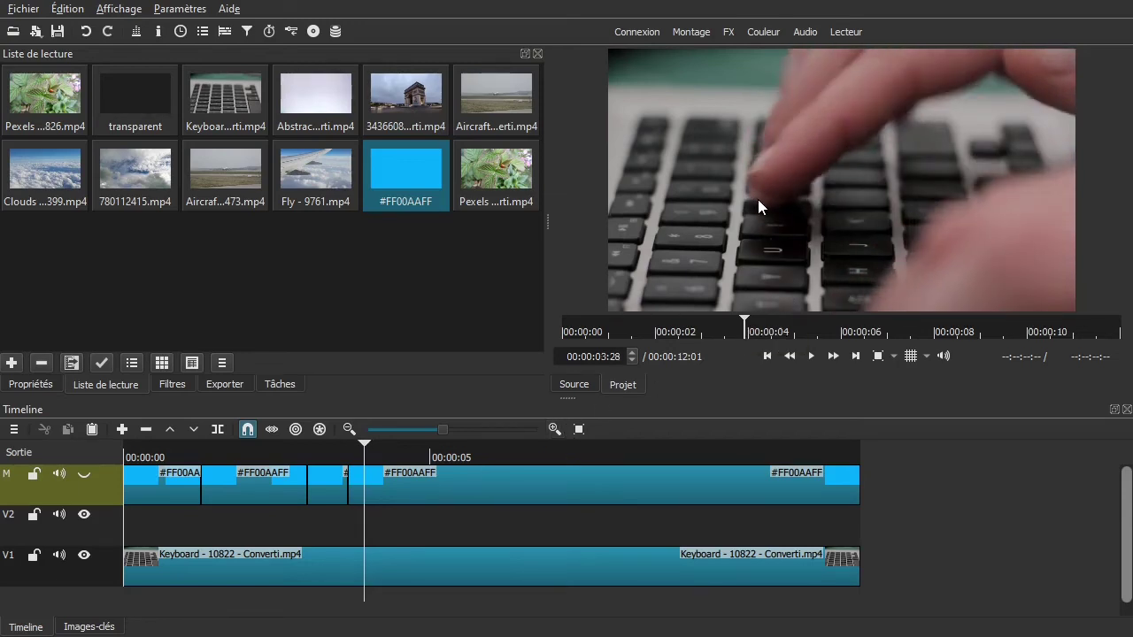
key("Right")
key("Right")
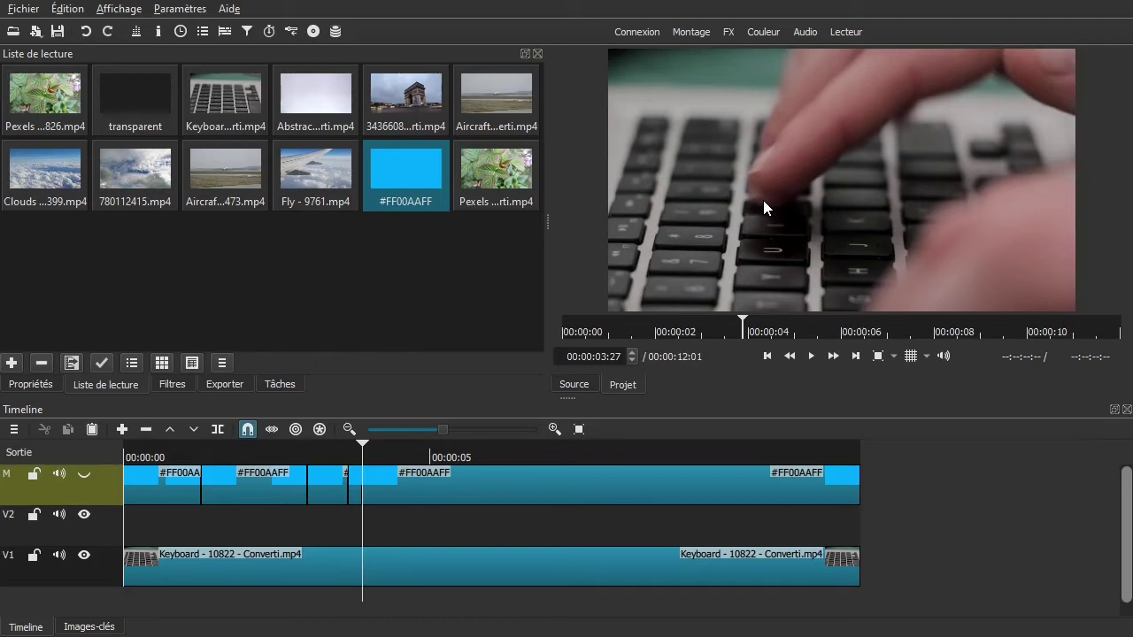
- Step through the frames to the next keystroke and split the colour clip on track M at 00:00:04:14
key("Right")
key("Right")
key("Right")
key("Right")
key("Right")
key("Right")
key("Right")
key("Right")
key("Right")
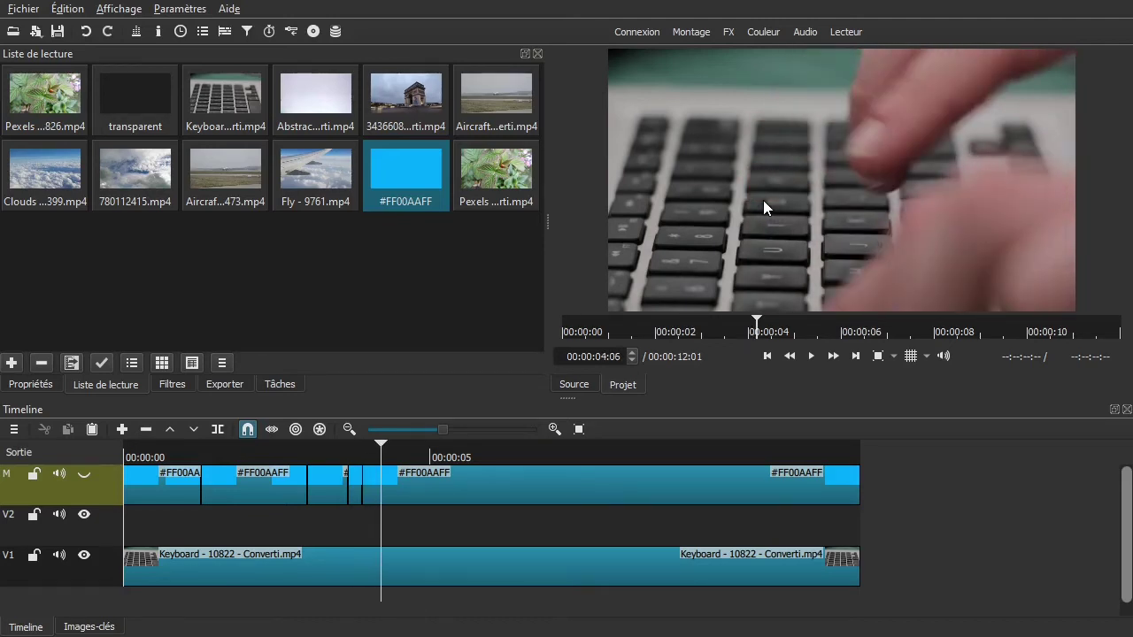
key("Right")
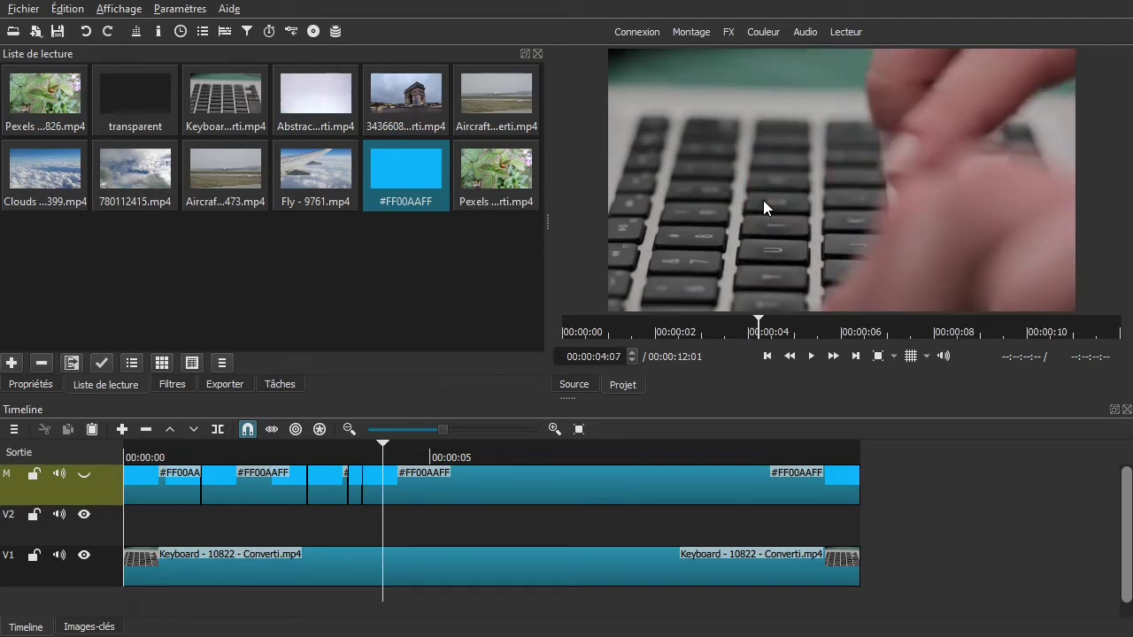
key("Right")
key("Right")
key("Left")
key("Left")
key("Right")
key("Right")
key("Right")
key("Right")
key("Right")
key("Right")
key("Right")
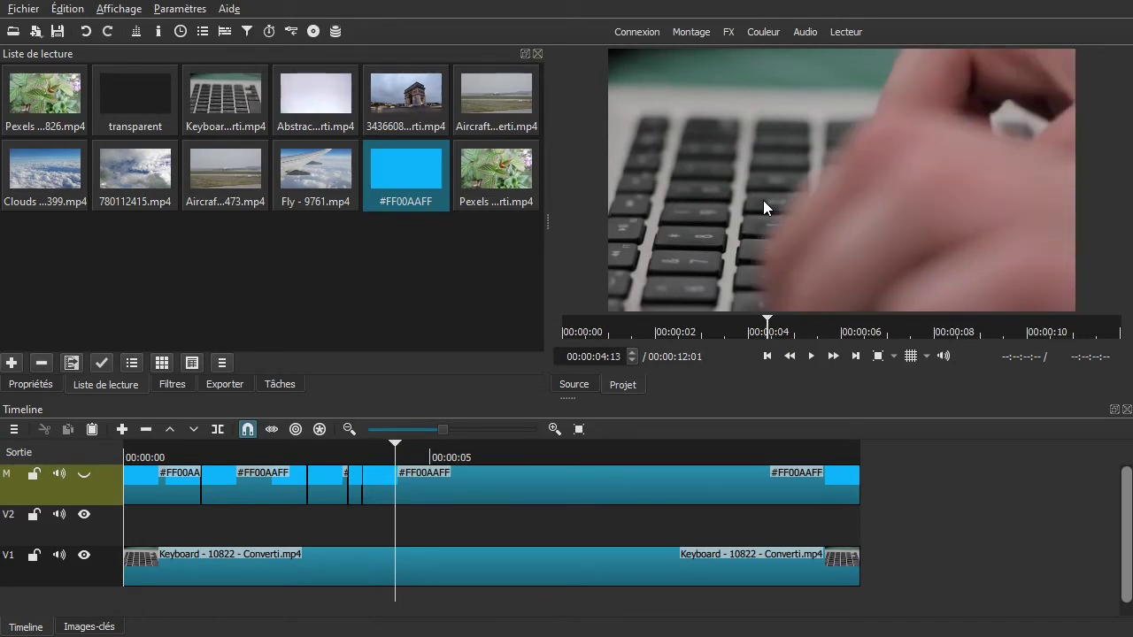
key("s")
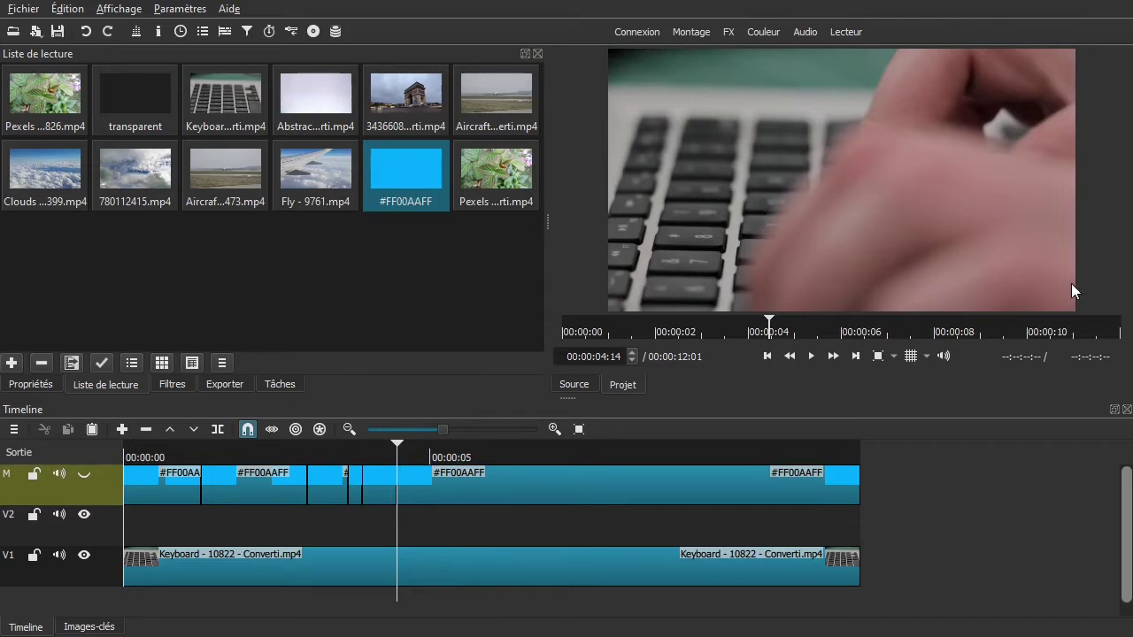
- Advance frame by frame to the next keystroke and split the colour clip on track M at 00:00:05:22
key("Right")
key("Right")
key("Right")
key("Right")
key("Right")
key("Right")
key("Right")
key("Right")
key("Right")
key("Right")
key("Right")
key("Right")
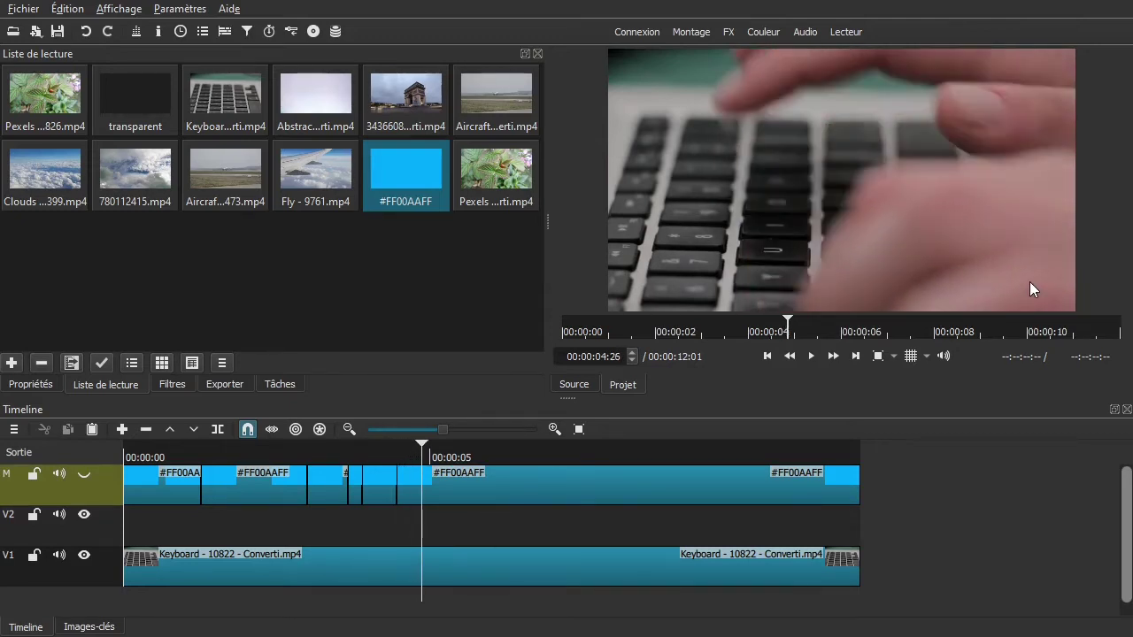
key("Right")
key("Right")
key("Right")
key("Right")
key("Right")
key("Right")
key("Right")
key("Right")
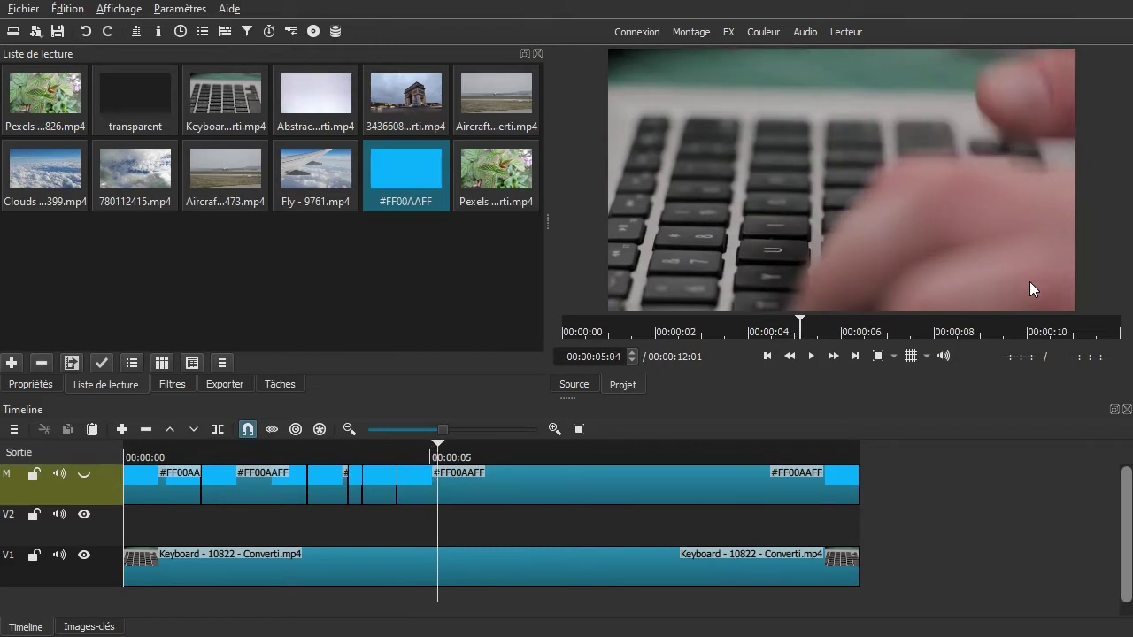
key("Right")
key("Right")
key("Right")
key("Right")
key("Right")
key("Right")
key("Right")
key("Right")
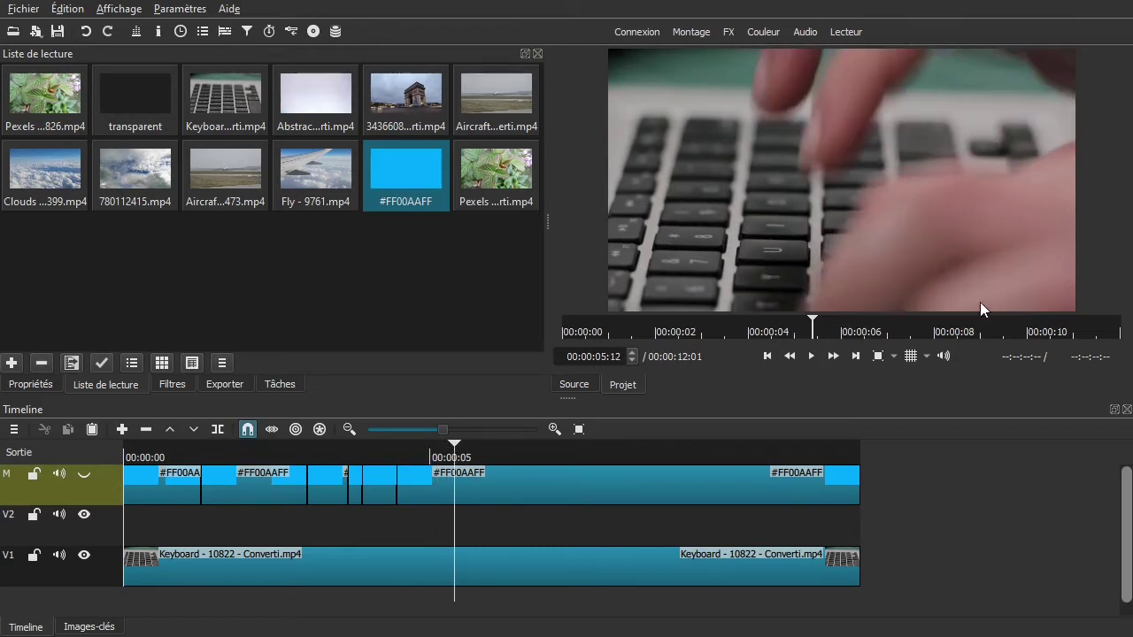
key("Right")
key("Right")
key("Right")
key("Right")
key("Right")
key("Right")
key("Right")
key("Right")
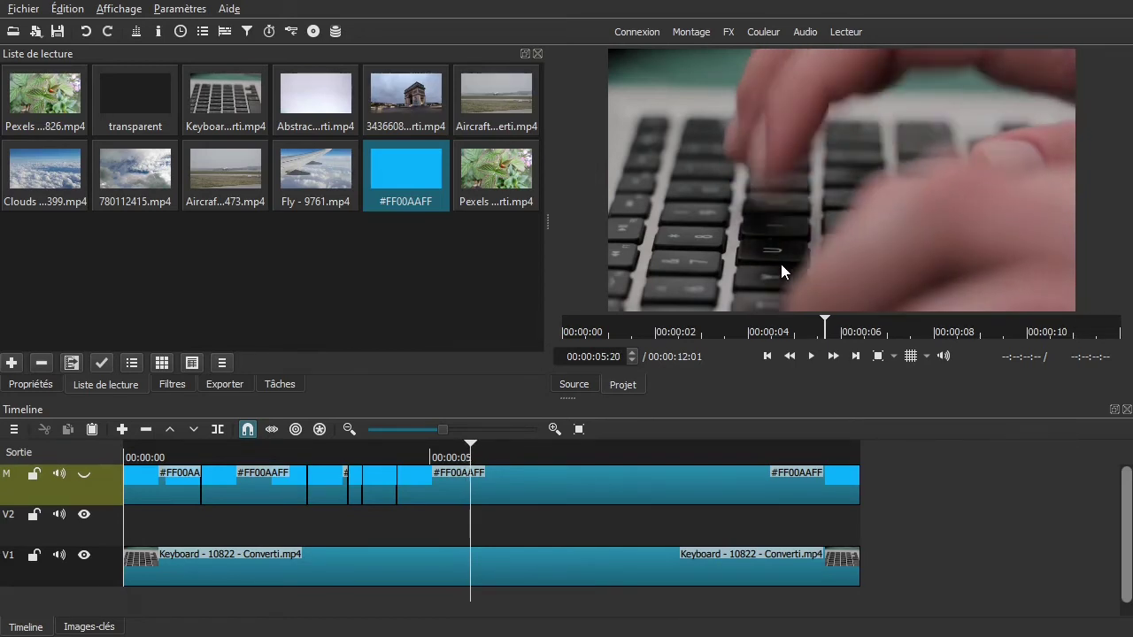
key("Right")
key("Right")
key("s")
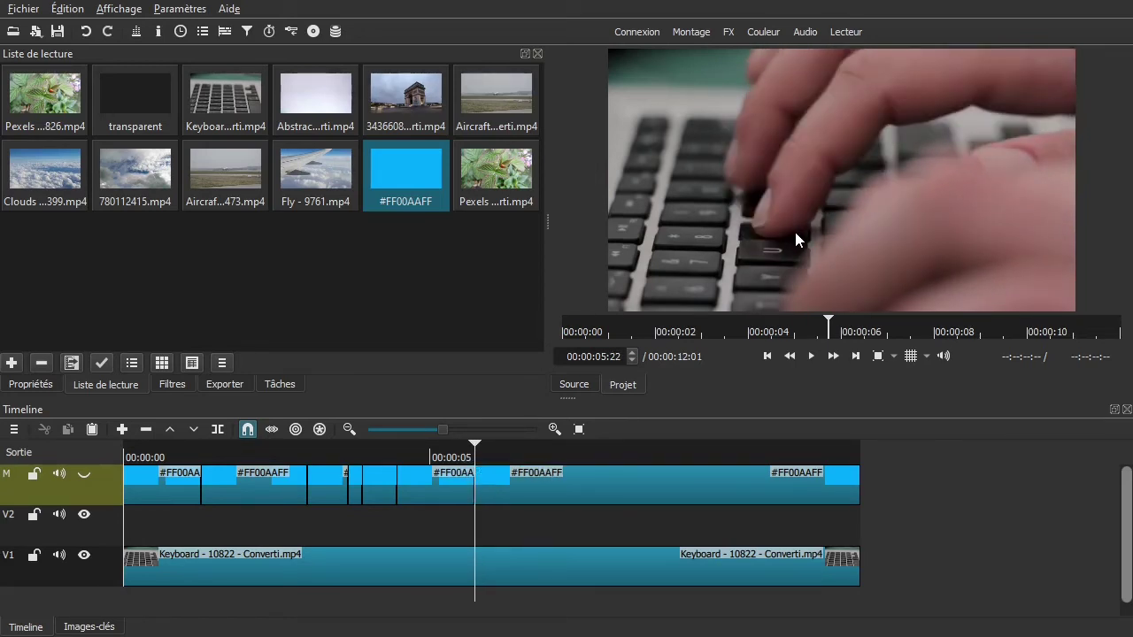
- Find the following keystroke frame by frame and split the colour clip on track M at 00:00:06:04
key("Right")
key("Right")
key("Right")
key("Right")
key("Right")
key("Right")
key("Right")
key("Right")
key("Right")
key("Right")
key("Right")
key("Right")
key("Right")
key("Right")
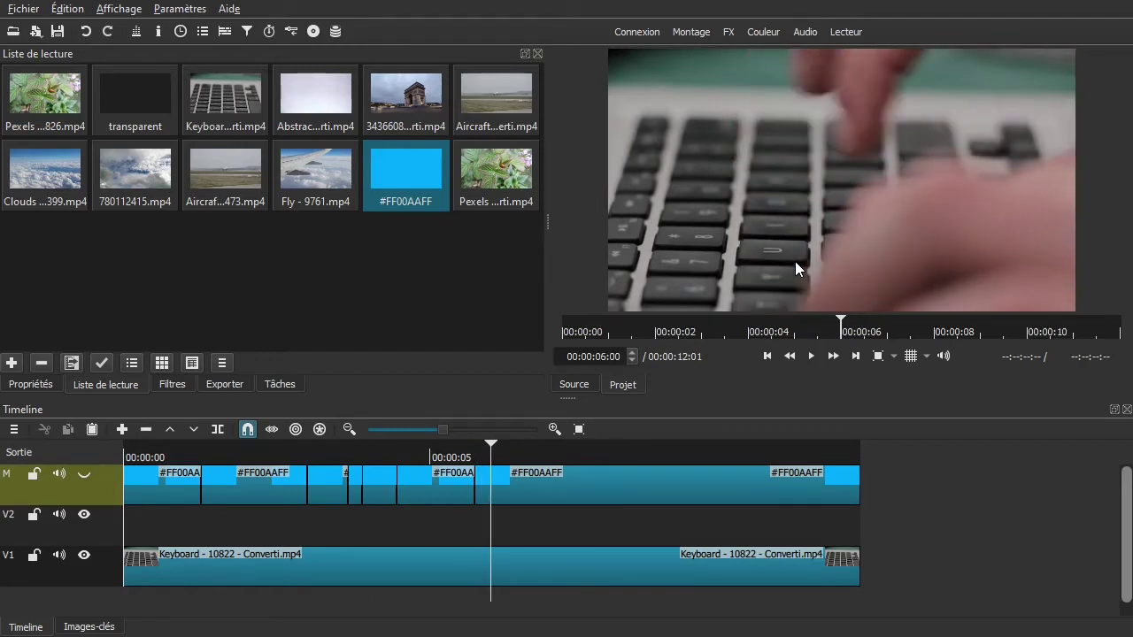
key("Left")
key("Left")
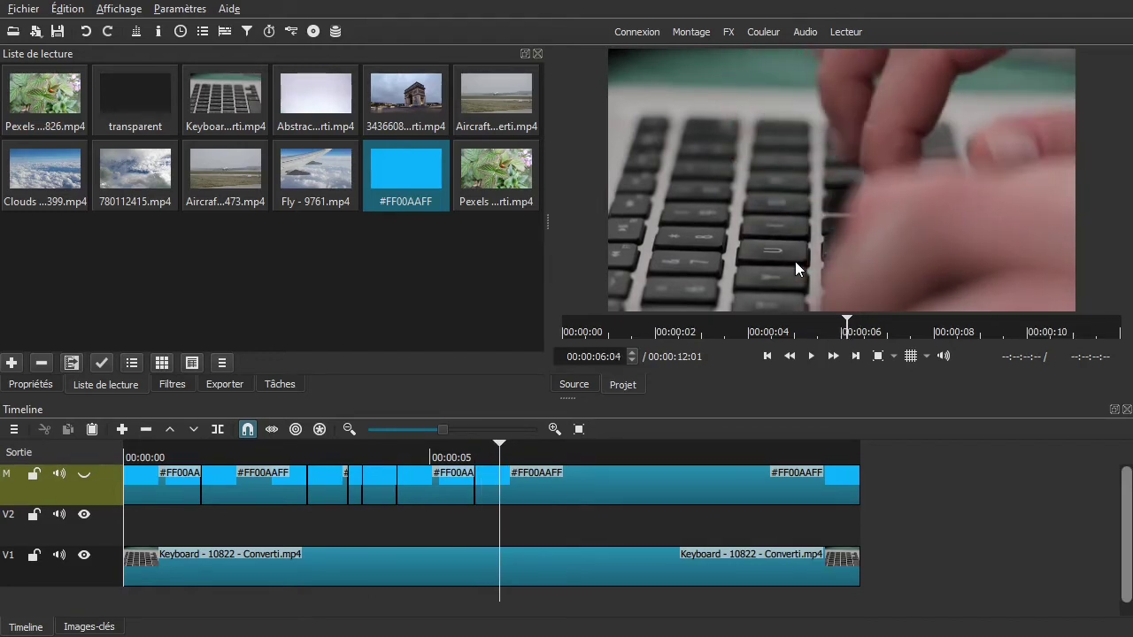
key("s")
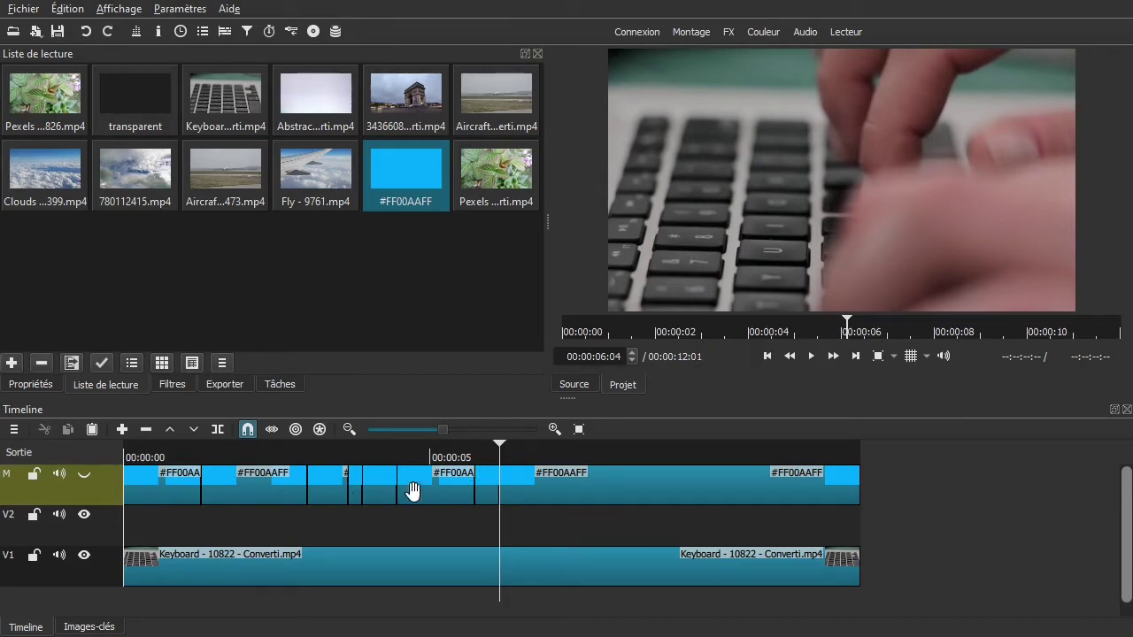
- Split the colour clip on track M at 00:00:06:10, where the finger hits the next key
key("Right")
key("Right")
key("Right")
key("Right")
key("Right")
key("Right")
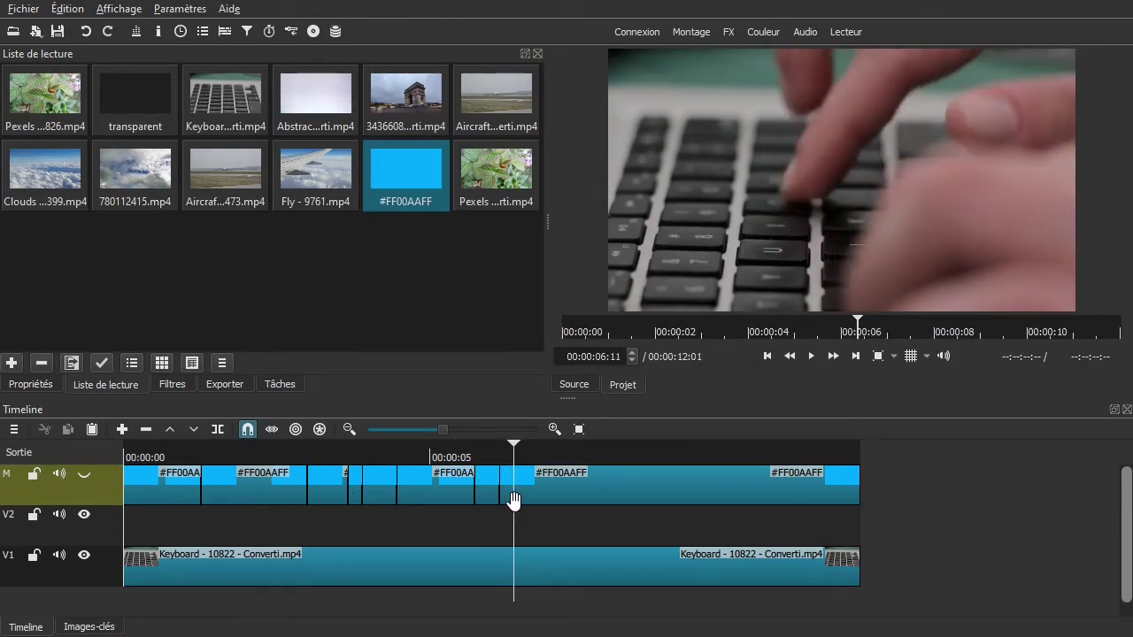
key("s")
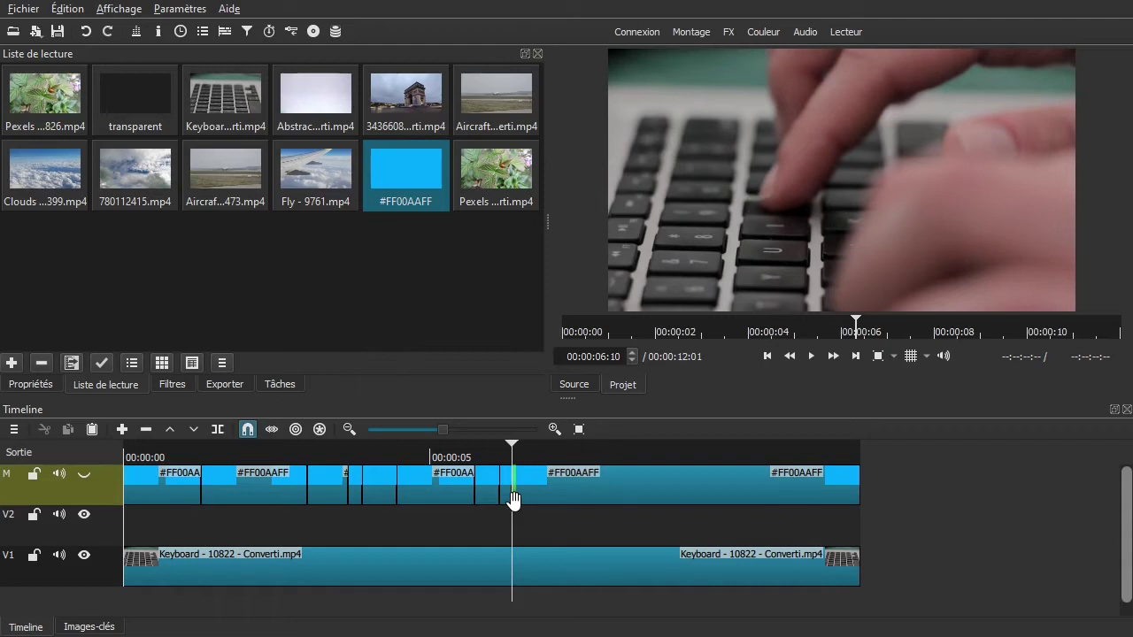
- Locate the next keystroke frame by frame and split the colour clip on track M at 00:00:06:29
key("Right")
key("Right")
key("Right")
key("Right")
key("Right")
key("Right")
key("Right")
key("Right")
key("Right")
key("Right")
key("Right")
key("Right")
key("Right")
key("Right")
key("Right")
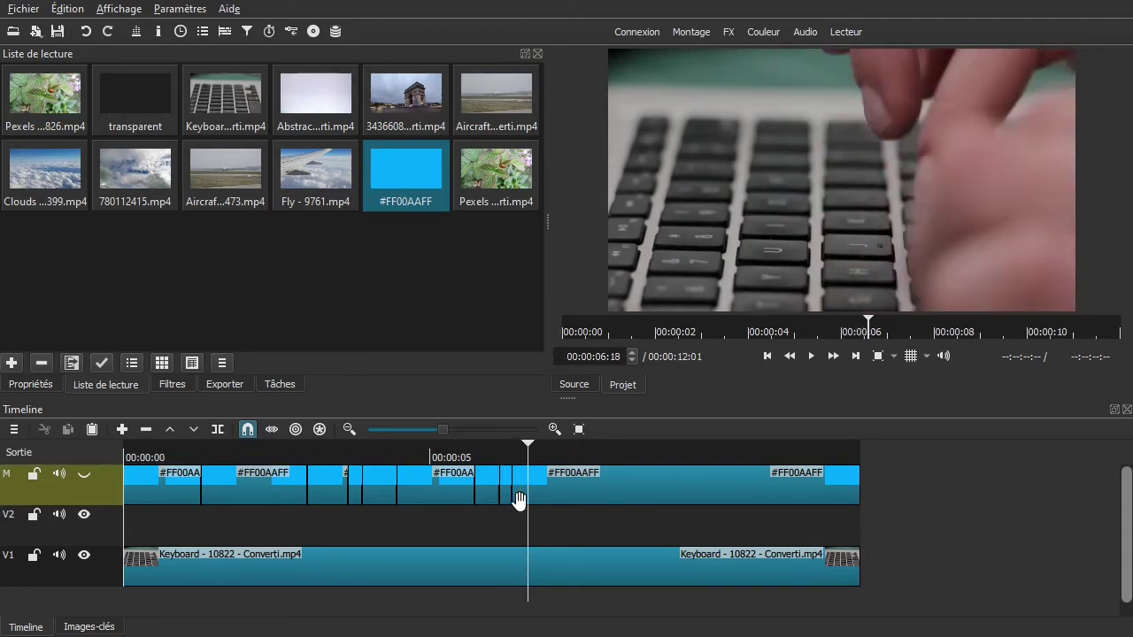
key("Right")
key("Right")
key("Right")
key("Right")
key("Right")
key("Right")
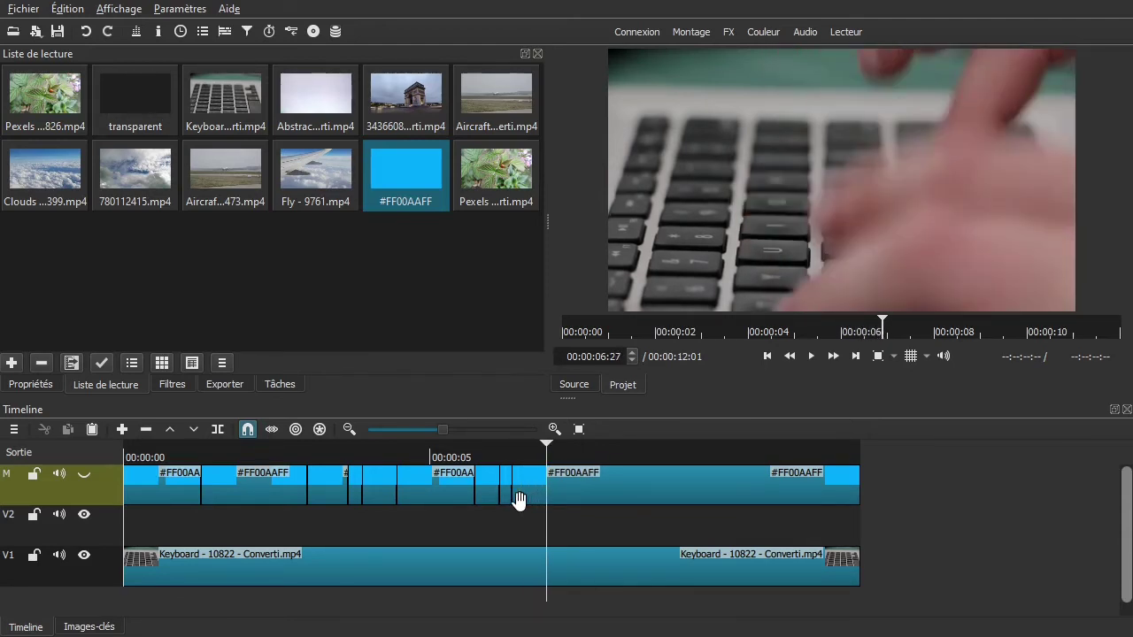
key("Left")
key("Left")
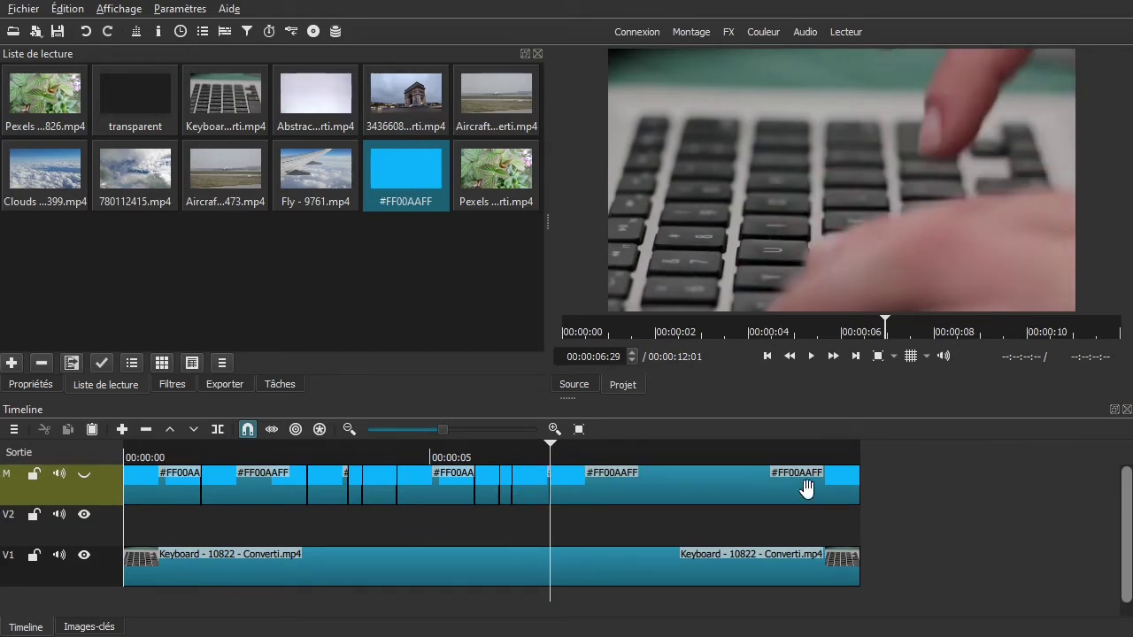
- Check the neighbouring frames for the next keystroke and split the colour clip on track M at 00:00:07:05
key("Right")
key("Right")
key("Right")
key("Right")
key("Right")
key("Right")
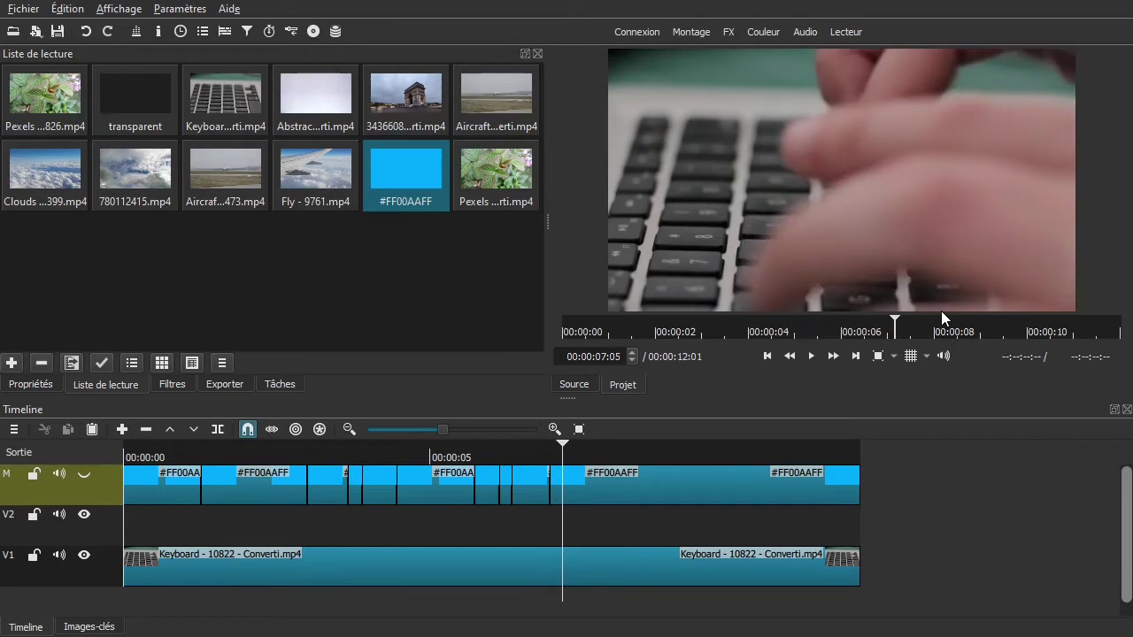
key("Left")
key("Right")
key("Right")
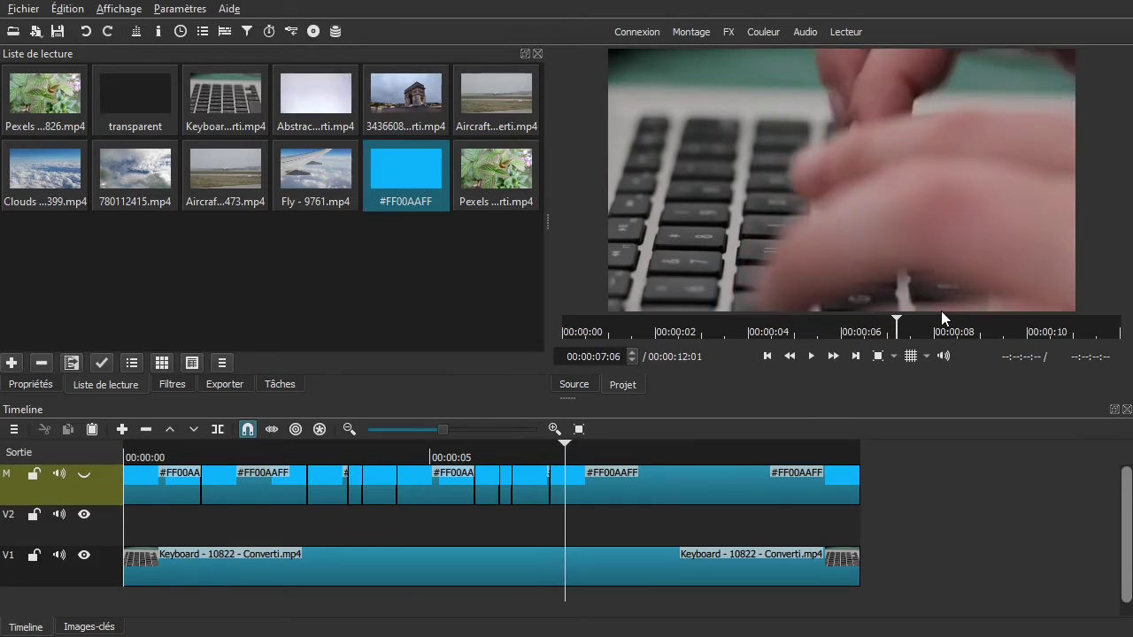
key("Left")
key("Right")
key("Right")
key("Right")
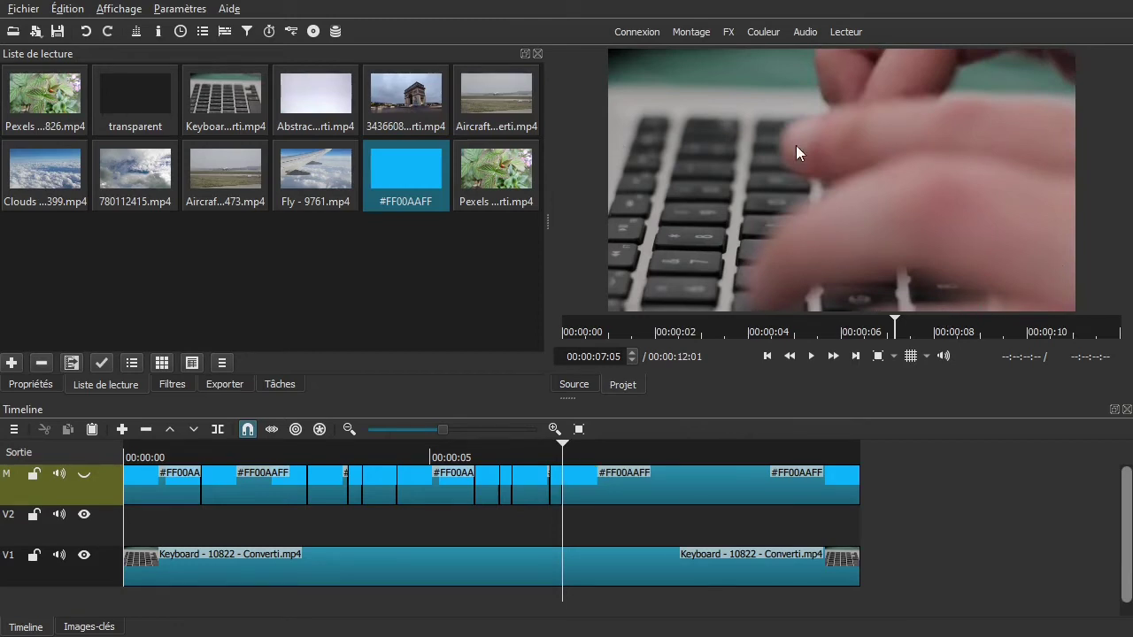
- Split the colour clip on track M at the next two keystrokes, 00:00:07:14 and 00:00:07:16
key("Right")
key("Right")
key("Right")
key("Right")
key("Right")
key("Right")
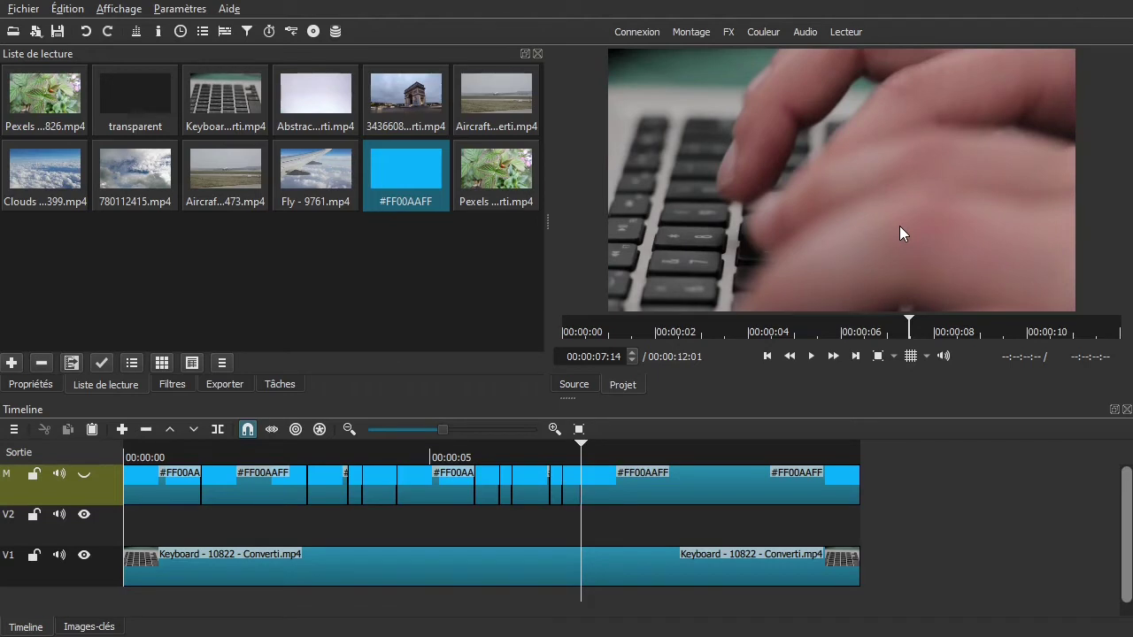
key("Right")
key("Right")
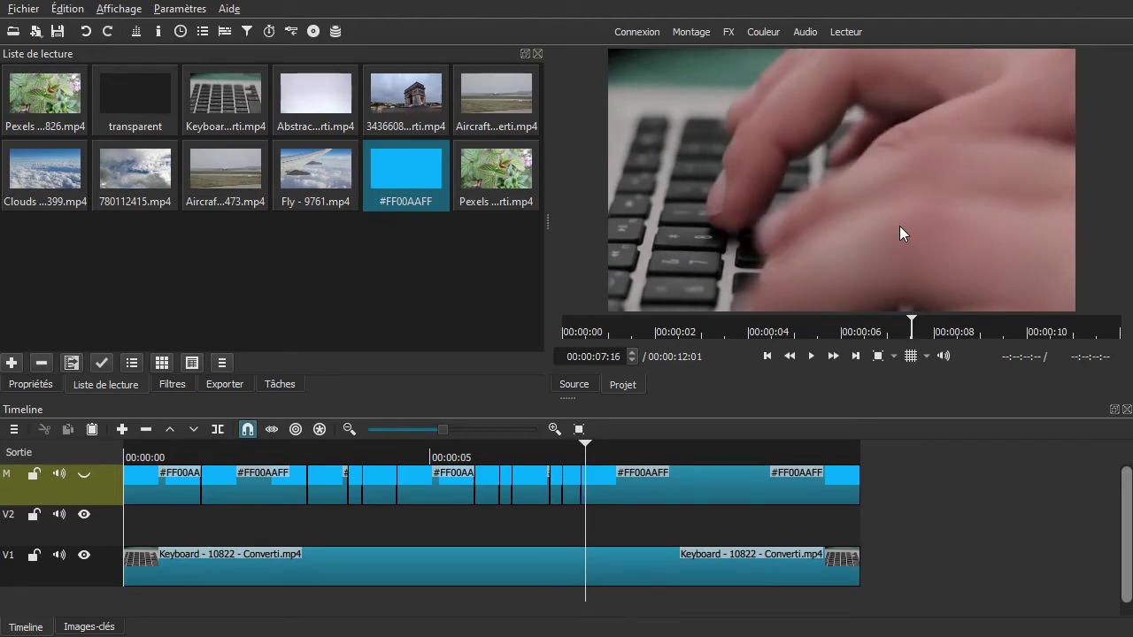
- Step back and forth to the exact frame of the next keystroke and split the colour clip on track M at 00:00:07:24
key("Right")
key("Right")
key("Right")
key("Right")
key("Right")
key("Right")
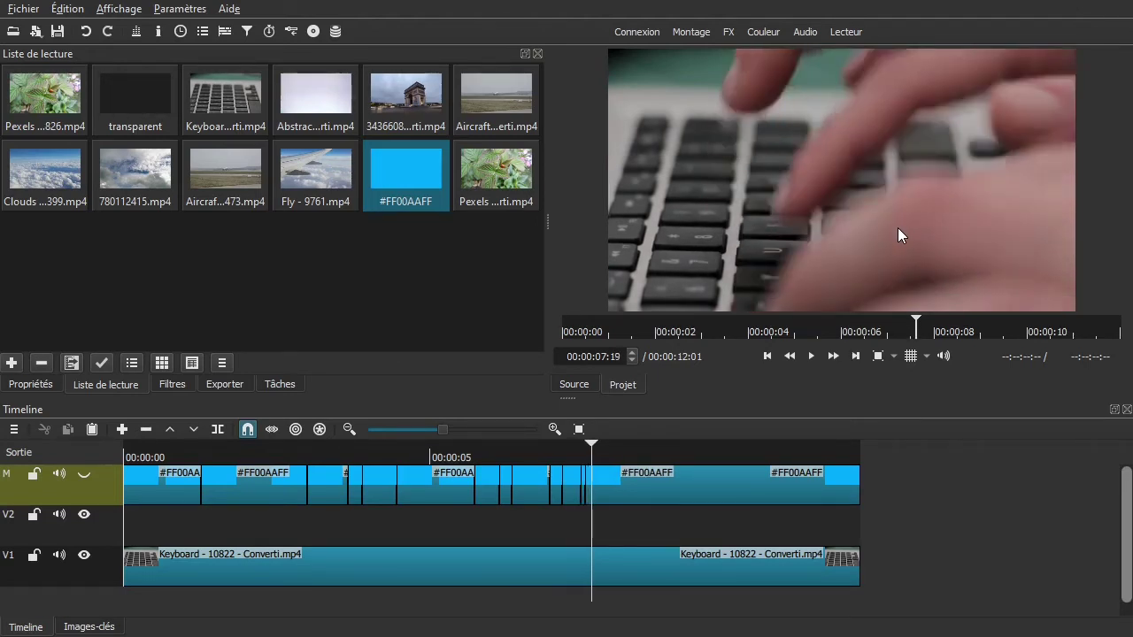
key("Left")
key("Left")
key("Left")
key("Left")
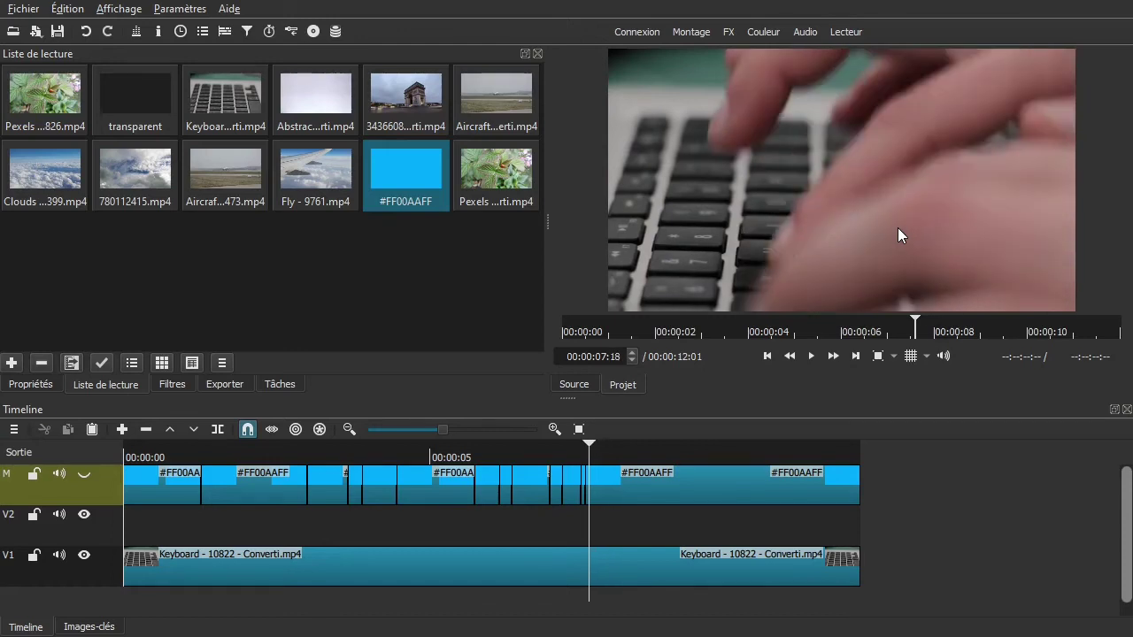
key("Right")
key("Right")
key("Right")
key("Right")
key("Right")
key("Right")
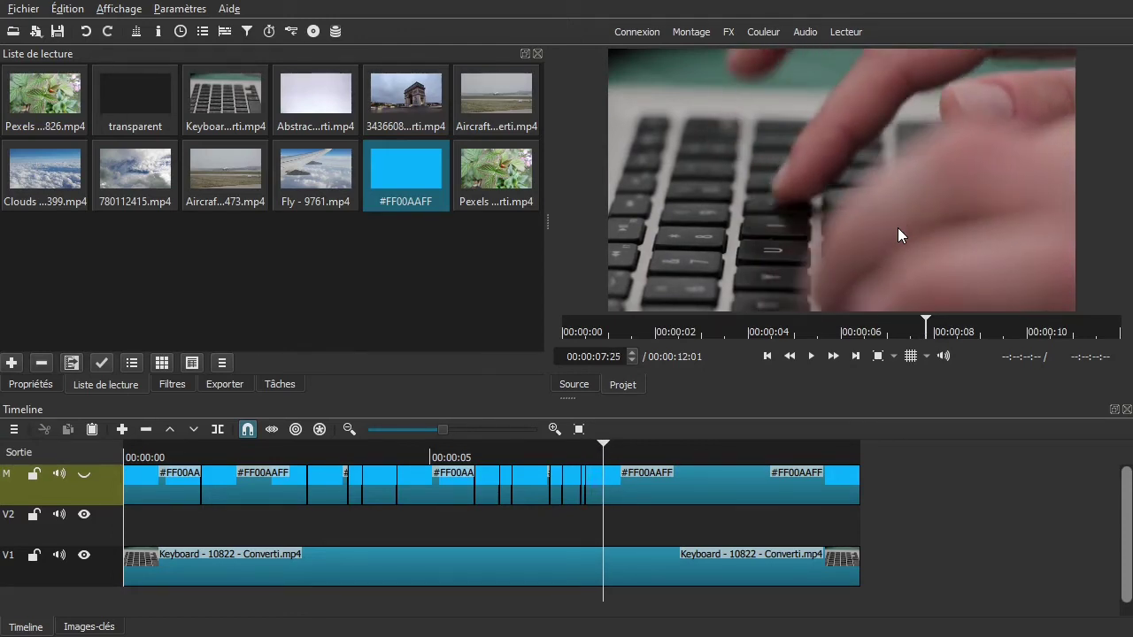
key("s")
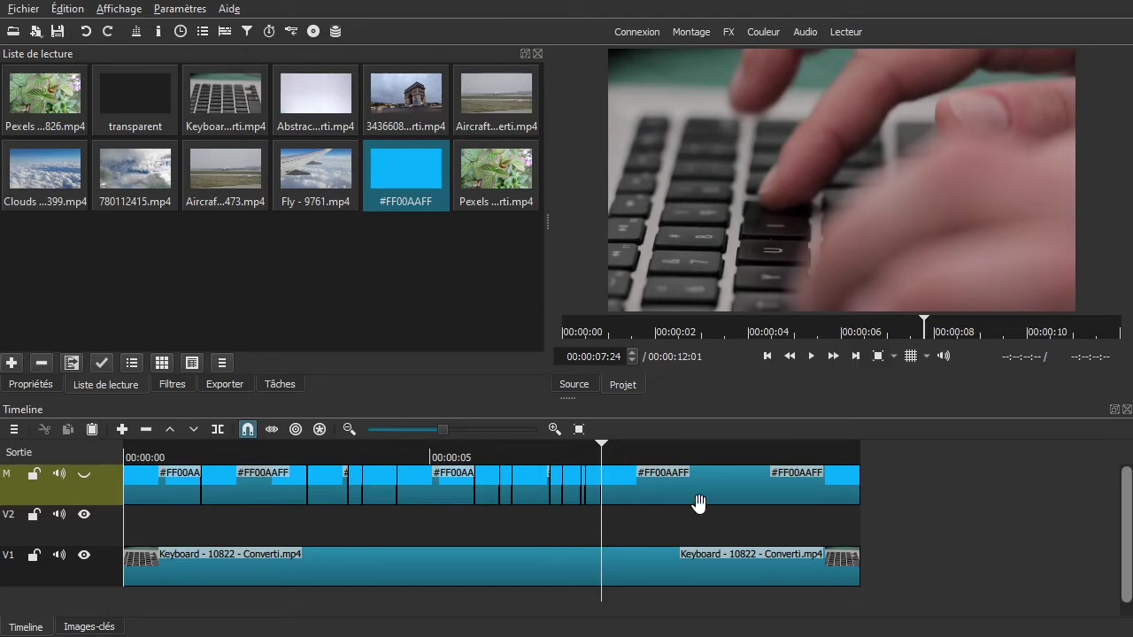
- Return the playhead near the timeline's start and jump between the cuts on track M to review the marked keystrokes
left_click(150, 523)
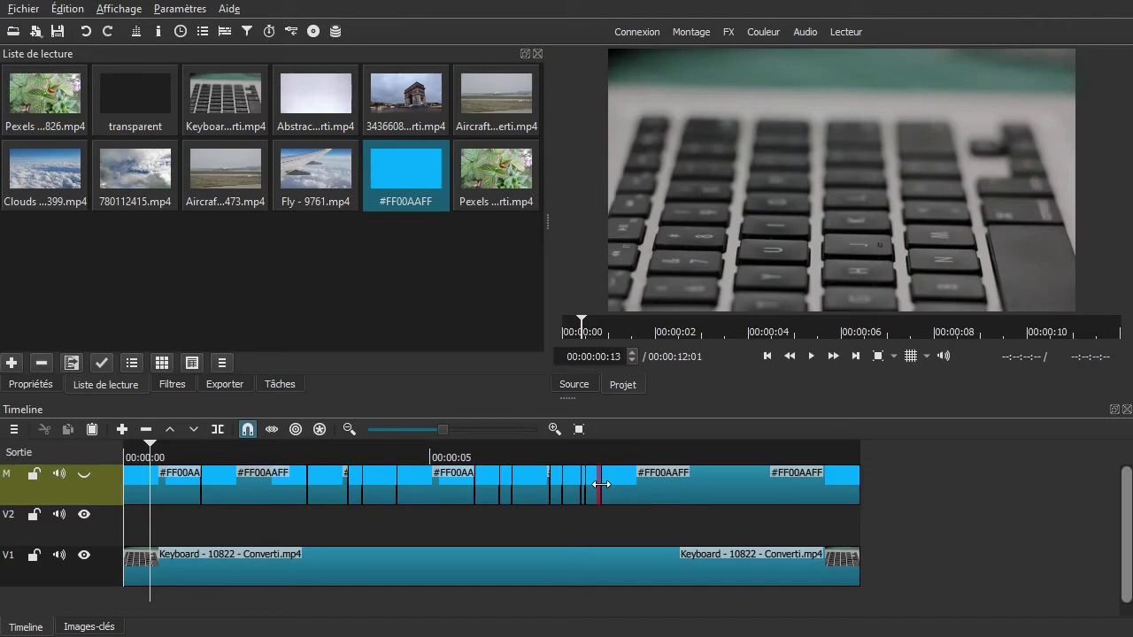
left_click(139, 534)
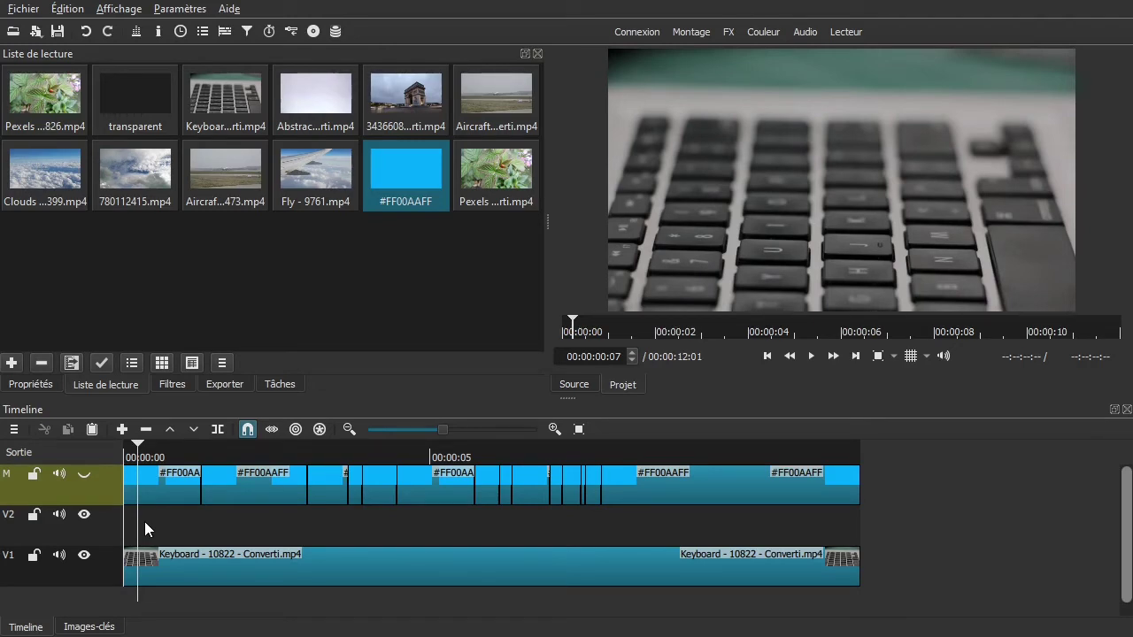
mouse_move(147, 517)
left_mouse_down()
mouse_move(166, 525)
mouse_move(151, 535)
mouse_move(148, 522)
left_mouse_up()
key("space")
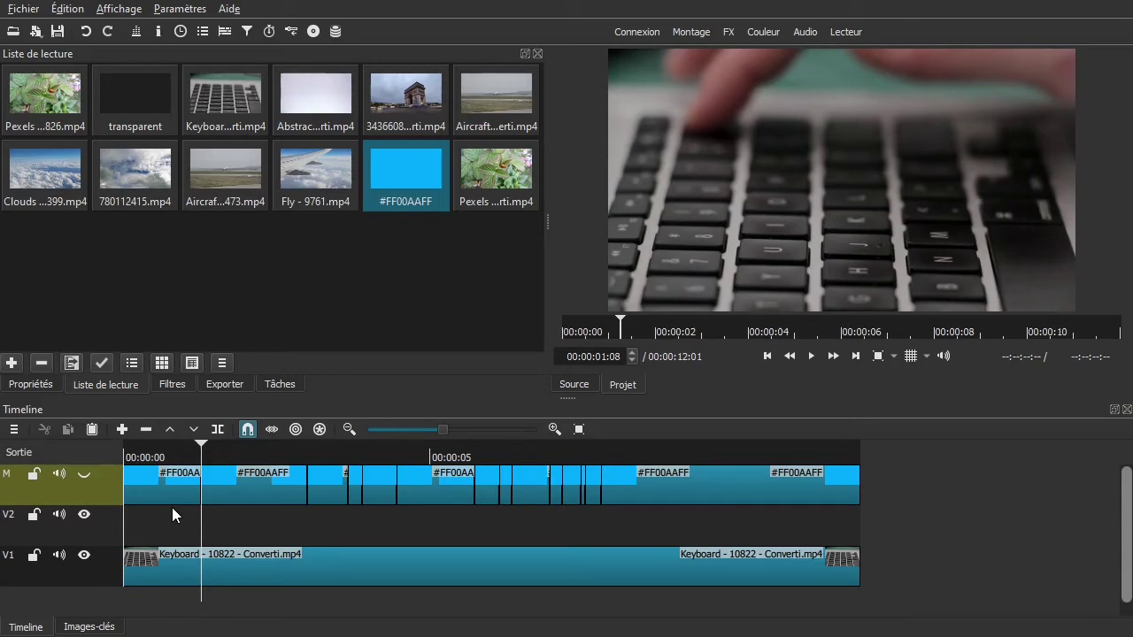
key("Down")
key("space")
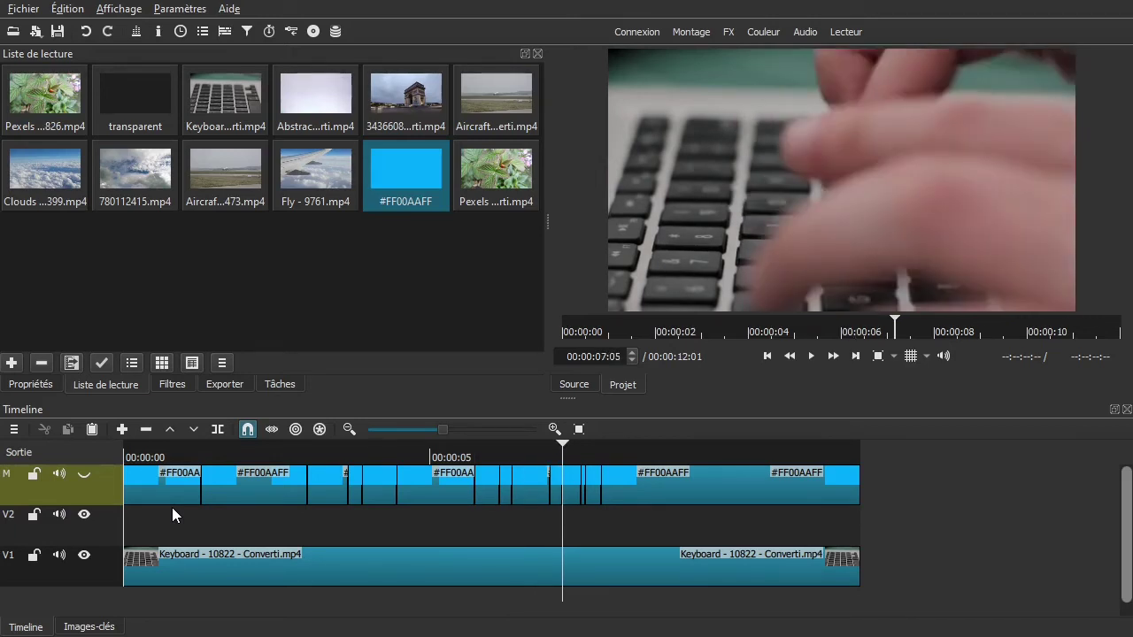
key("alt+Left")
key("j")
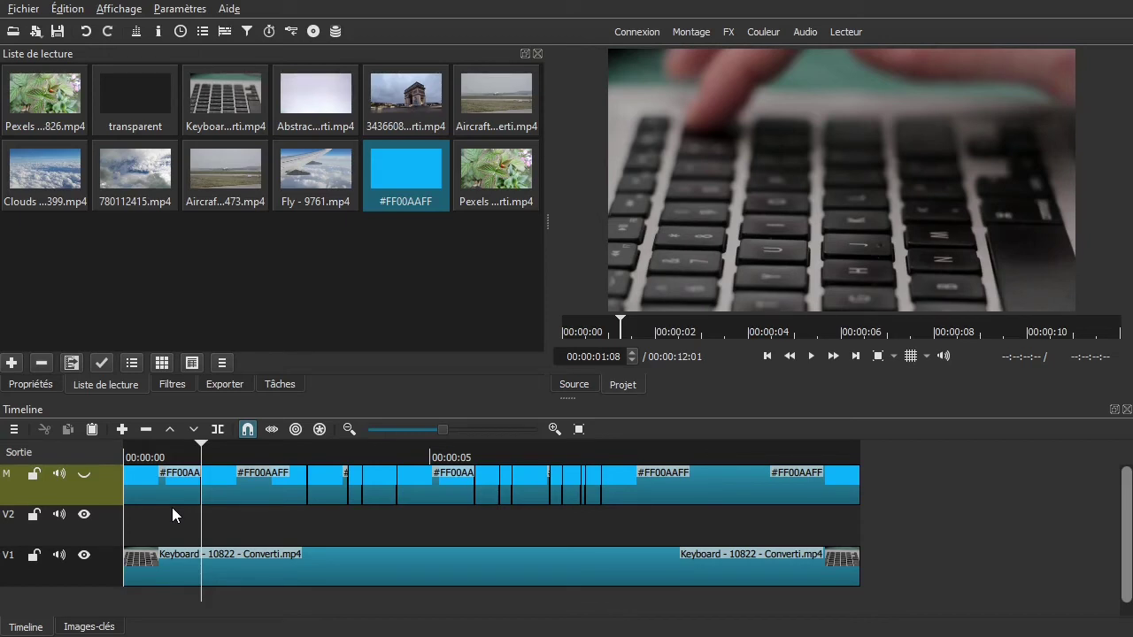
key("Down")
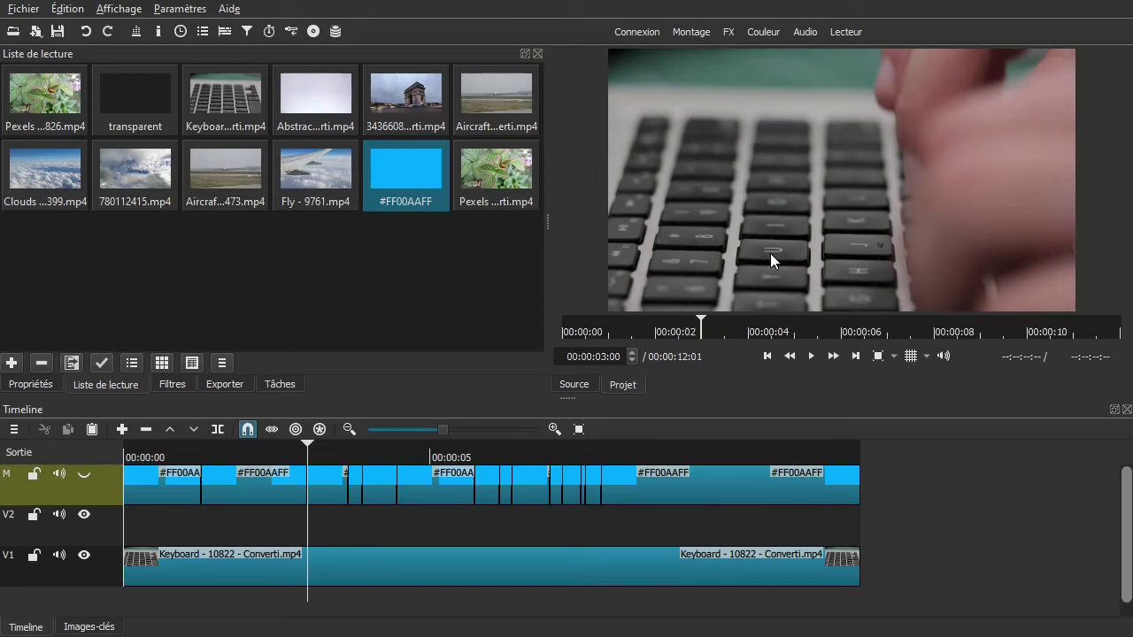
key("alt+Right")
key("alt+Right")
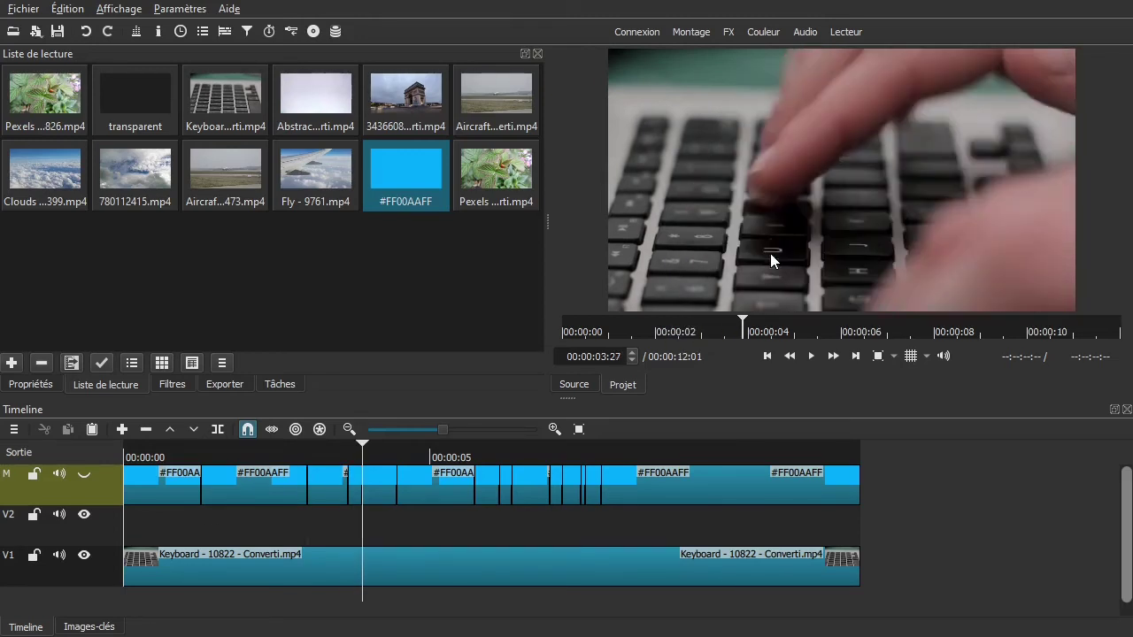
- Jump forward cut by cut from 00:00:03:27 through the marked keystrokes on track M to the timeline's end
key("alt+Right")
key("alt+Right")
key("alt+Right")
key("alt+Right")
key("alt+Right")
key("alt+Right")
key("alt+Right")
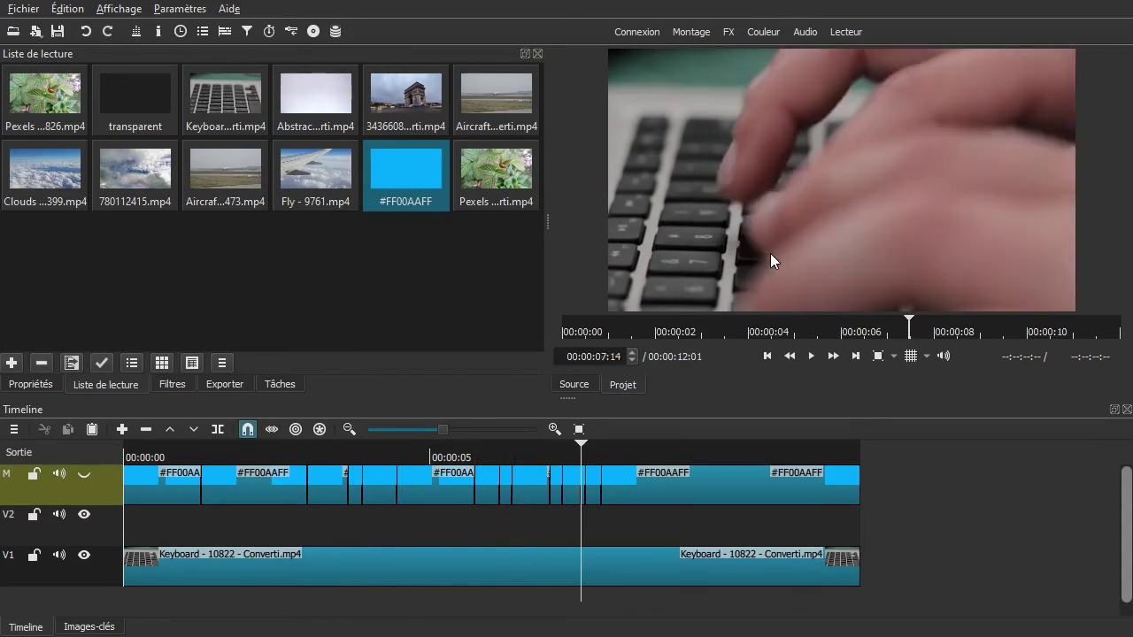
key("alt+Right")
key("alt+Right")
key("alt+Right")
key("alt+Right")
key("alt+Right")
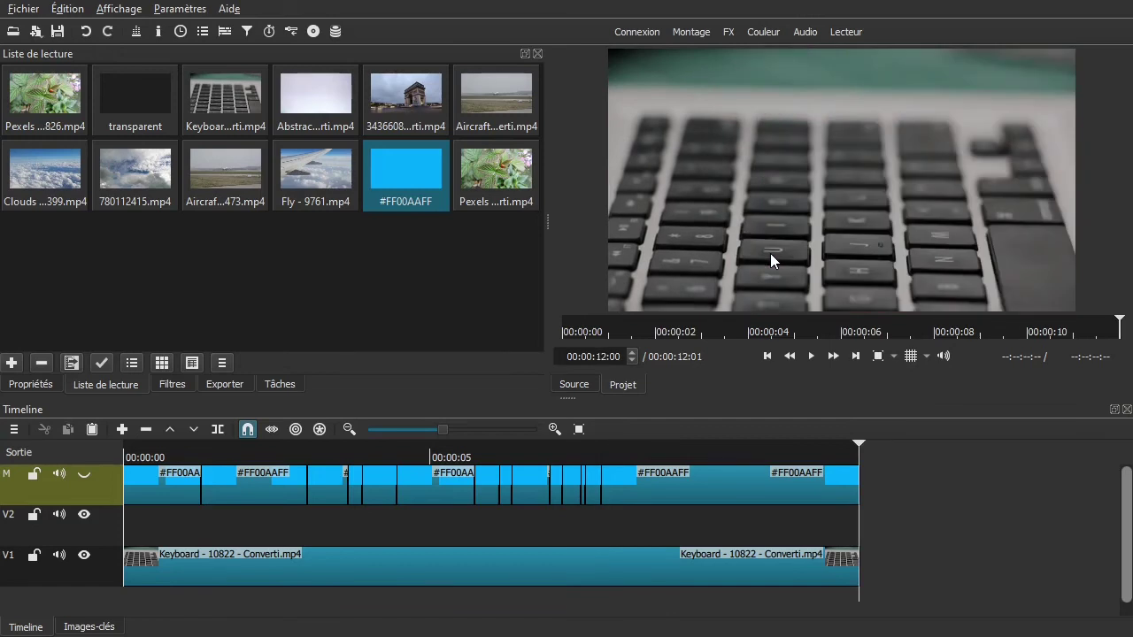
- Jump backward through the cuts on track M from the timeline's end to its start
key("alt+Left")
key("alt+Left")
key("alt+Left")
key("alt+Left")
key("alt+Left")
key("alt+Left")
key("alt+Left")
key("alt+Left")
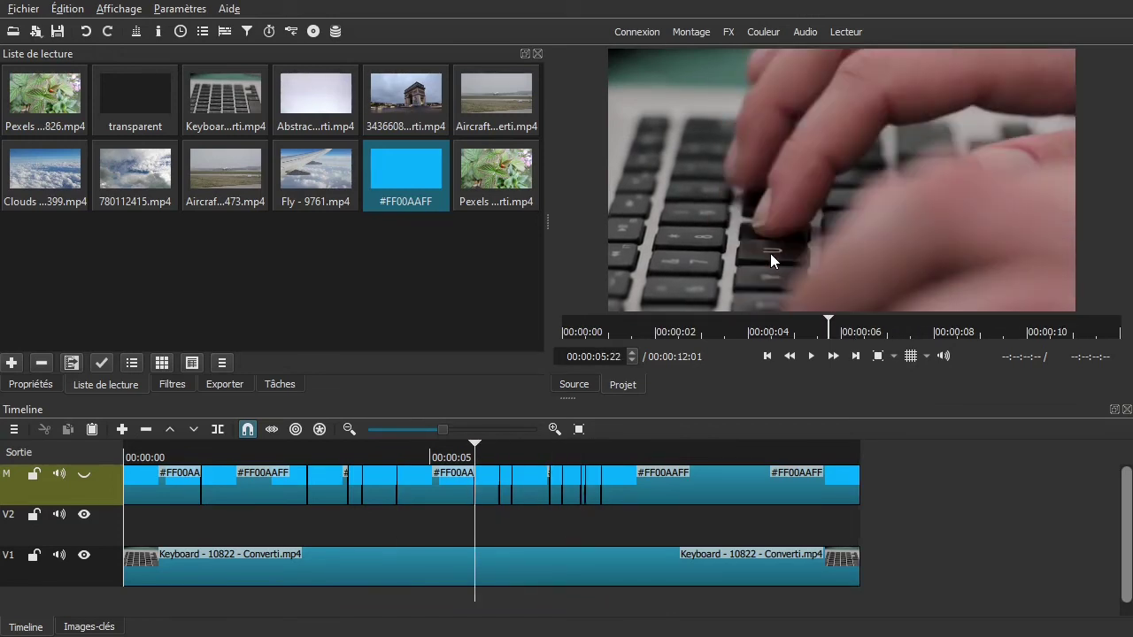
key("alt+Left")
key("alt+Left")
key("alt+Left")
key("alt+Left")
key("alt+Left")
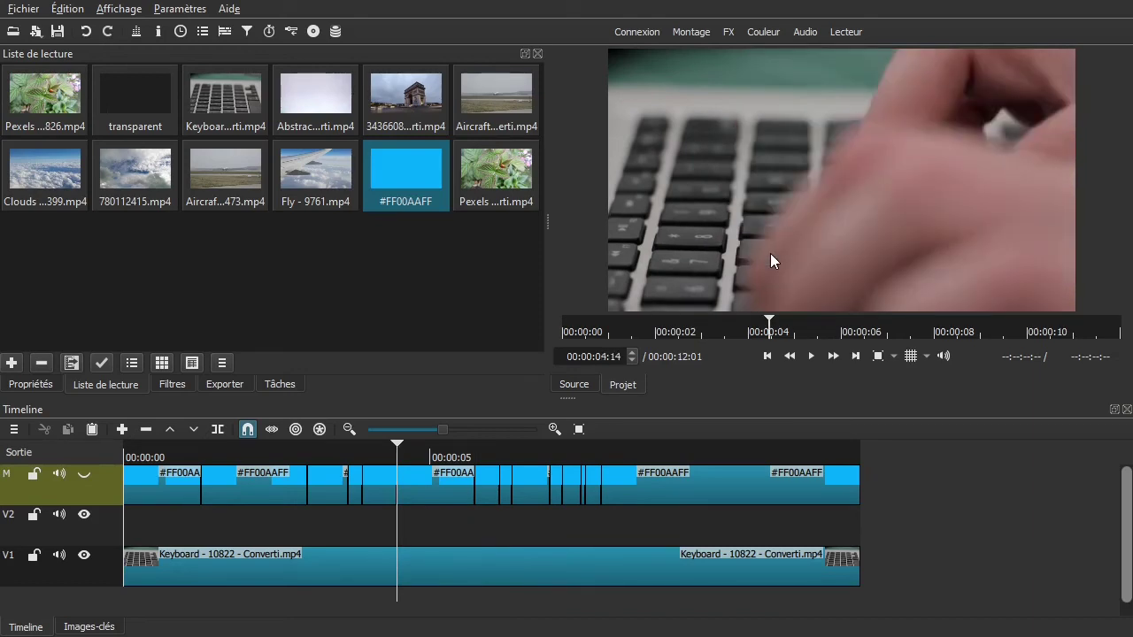
key("alt+Left")
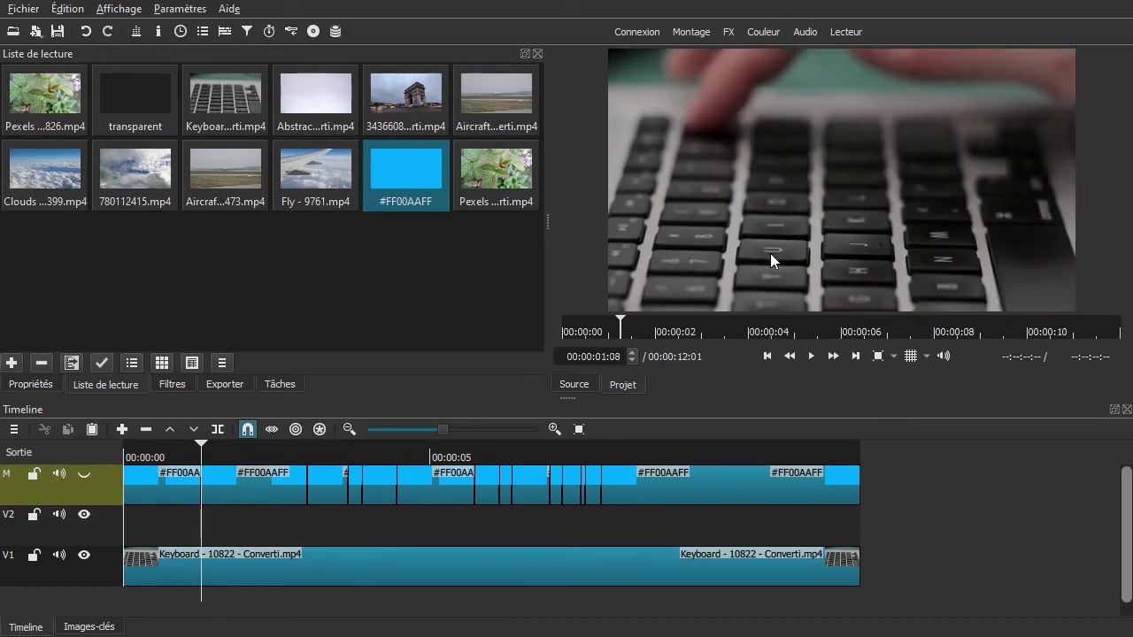
key("alt+Left")
- Jump back and forth between the early cuts on track M up to 00:00:04:14
key("alt+Right")
key("alt+Right")
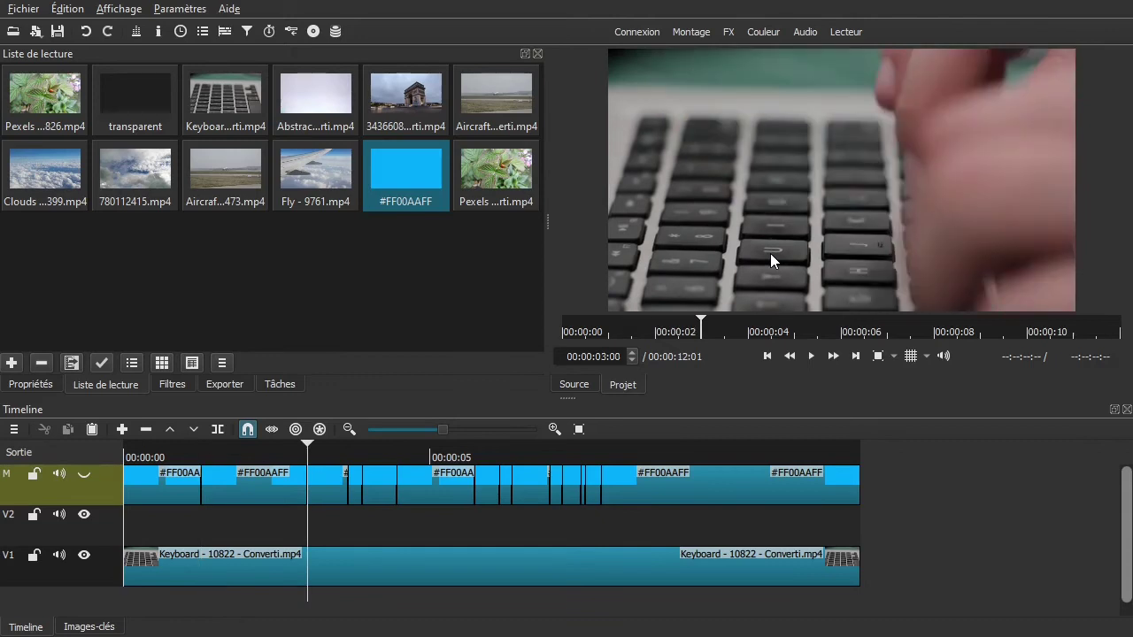
key("alt+Right")
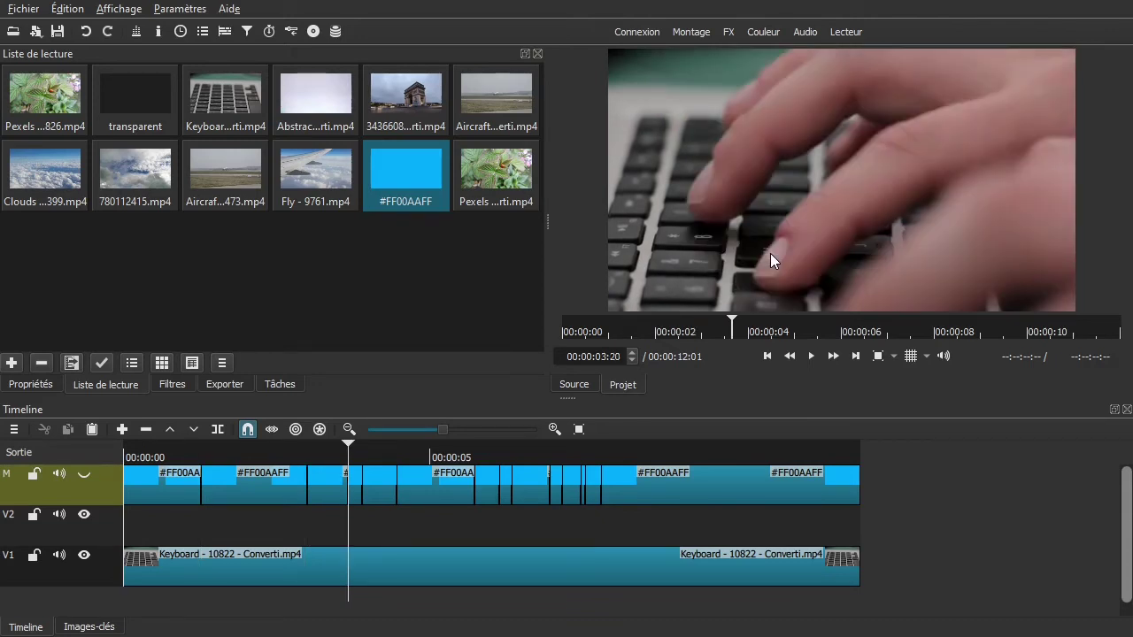
key("alt+Right")
key("alt+Left")
key("alt+Left")
key("alt+Right")
key("alt+Right")
key("alt+Right")
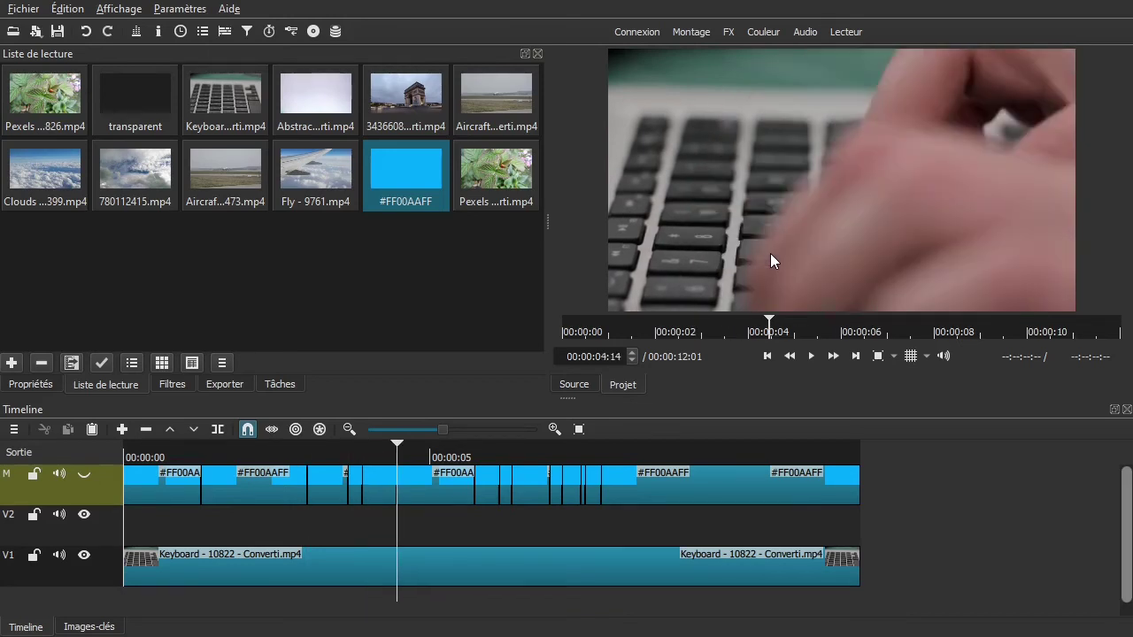
- Go back to the cut at 00:00:03:20 and recolour the segment starting there on track M to dark red #AA0000
key("alt+Left")
key("alt+Left")
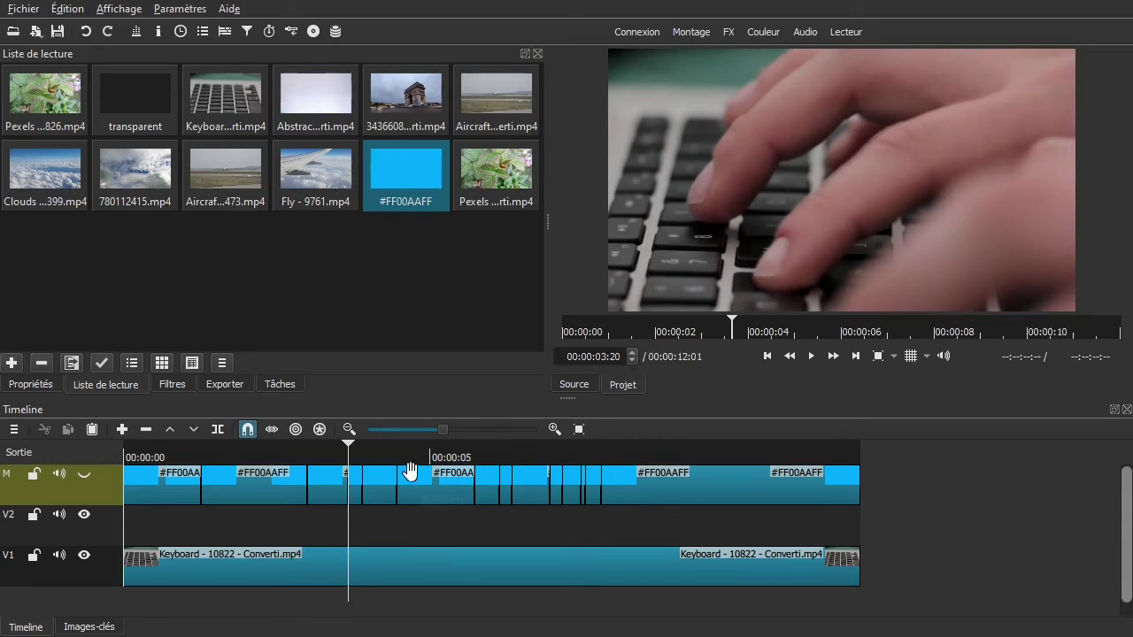
left_click(355, 492)
left_click(31, 384)
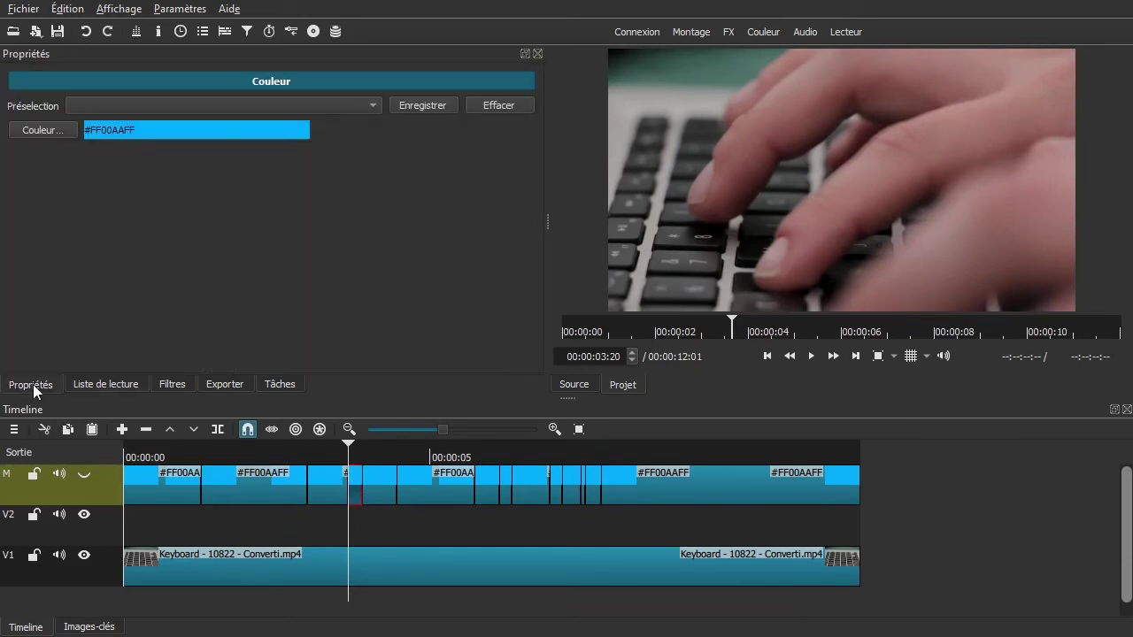
left_click(39, 130)
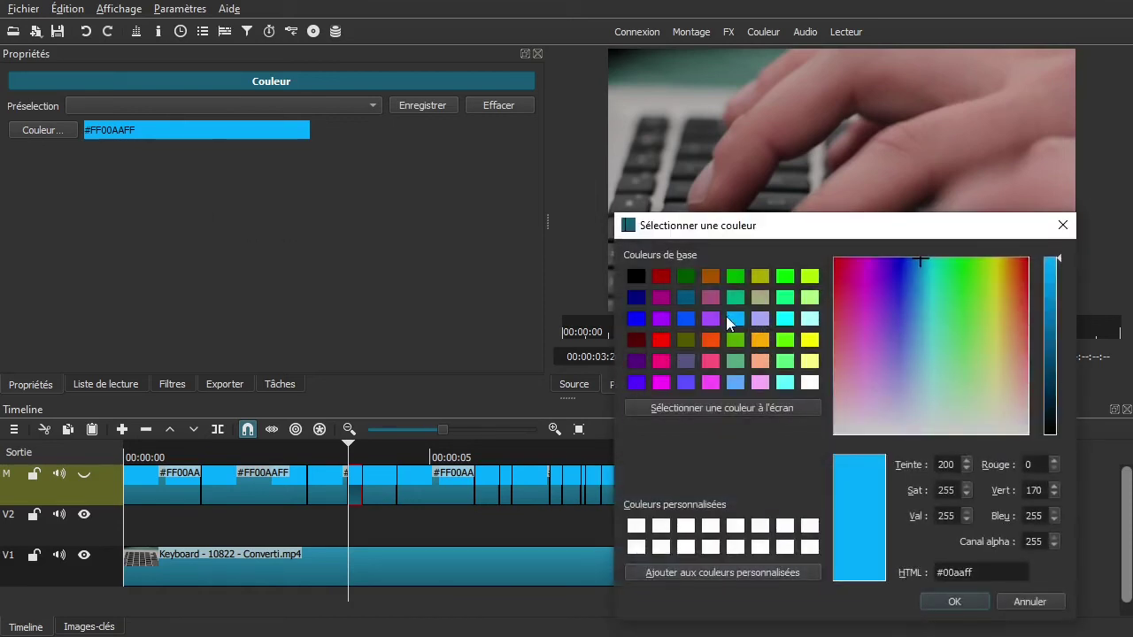
left_click(662, 277)
left_click(949, 602)
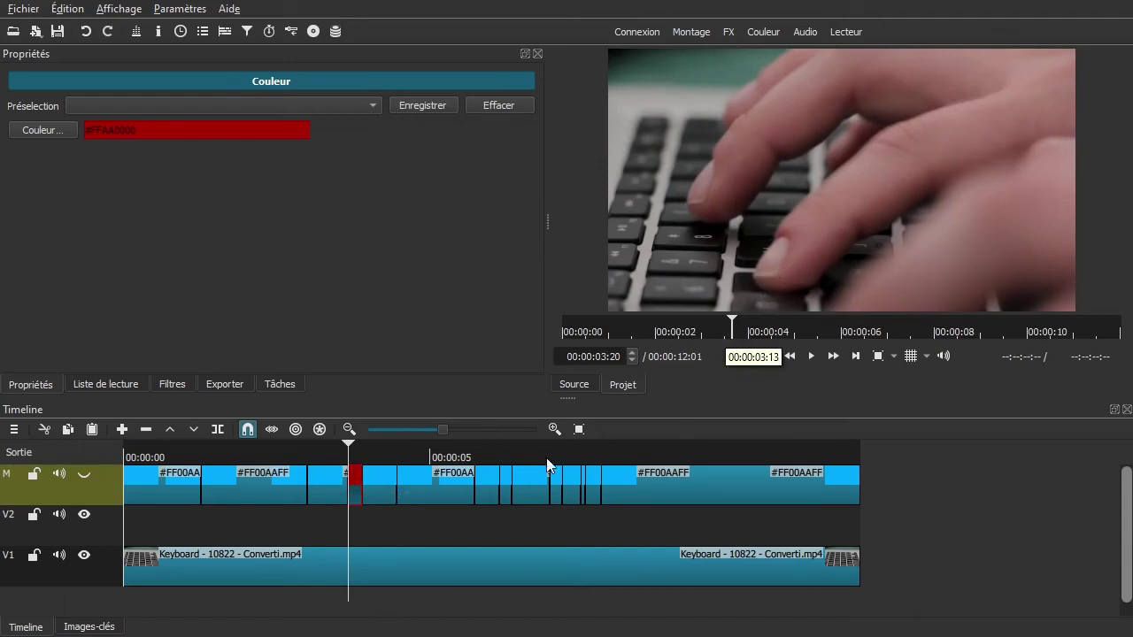
- Recolour the segment on track M that starts at 00:00:05:22 to yellow #FFFF00
key("space")
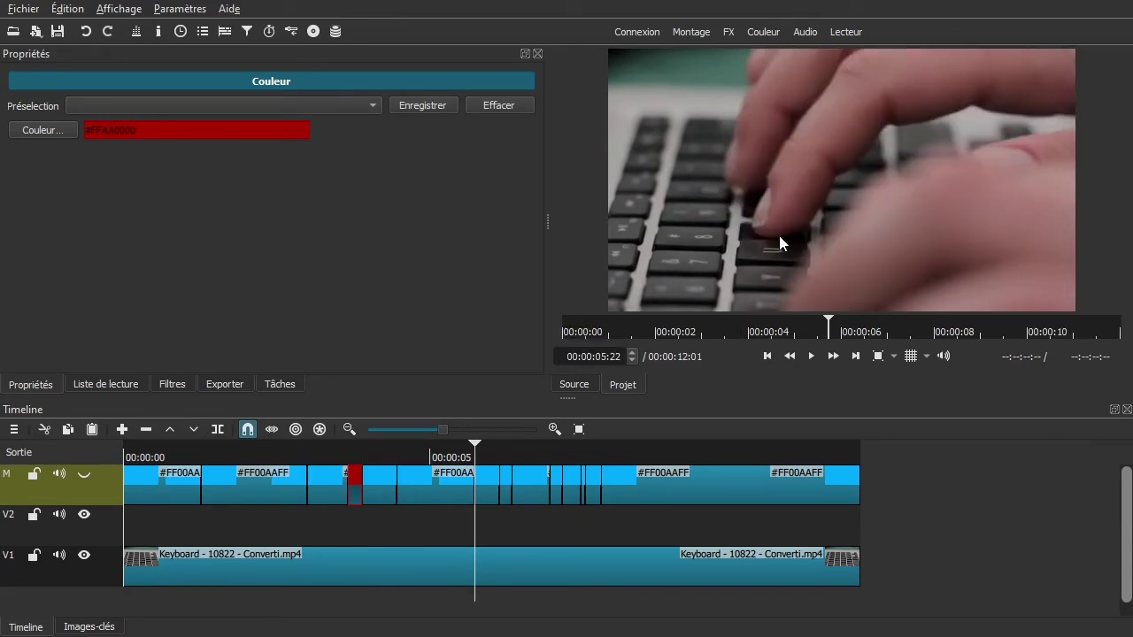
left_click(485, 481)
left_click(21, 132)
left_click(661, 276)
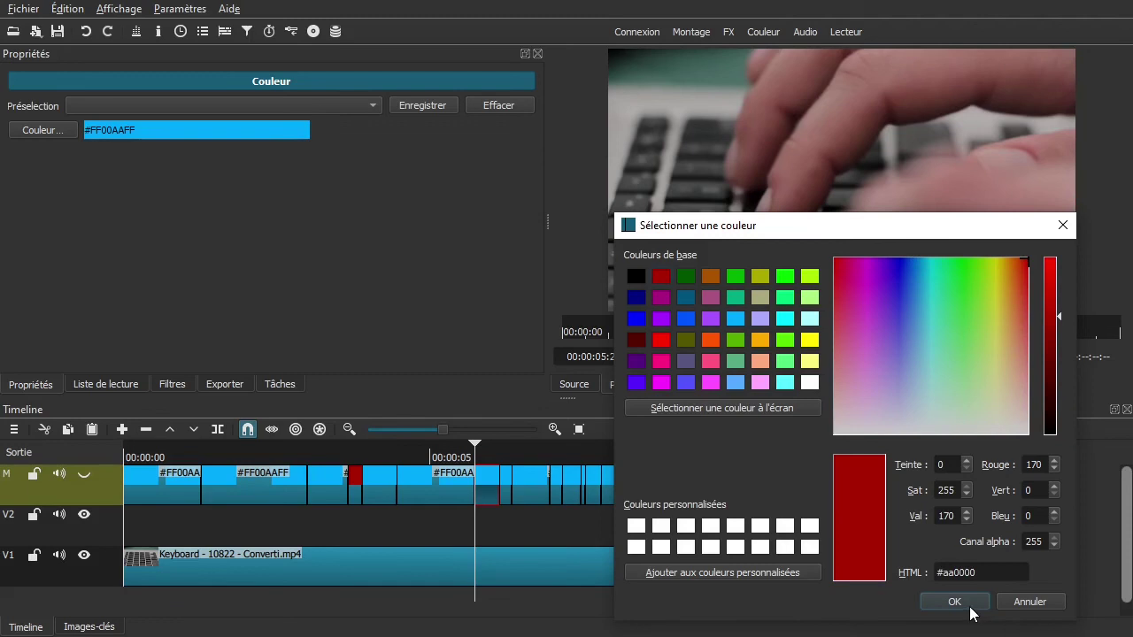
left_click(809, 340)
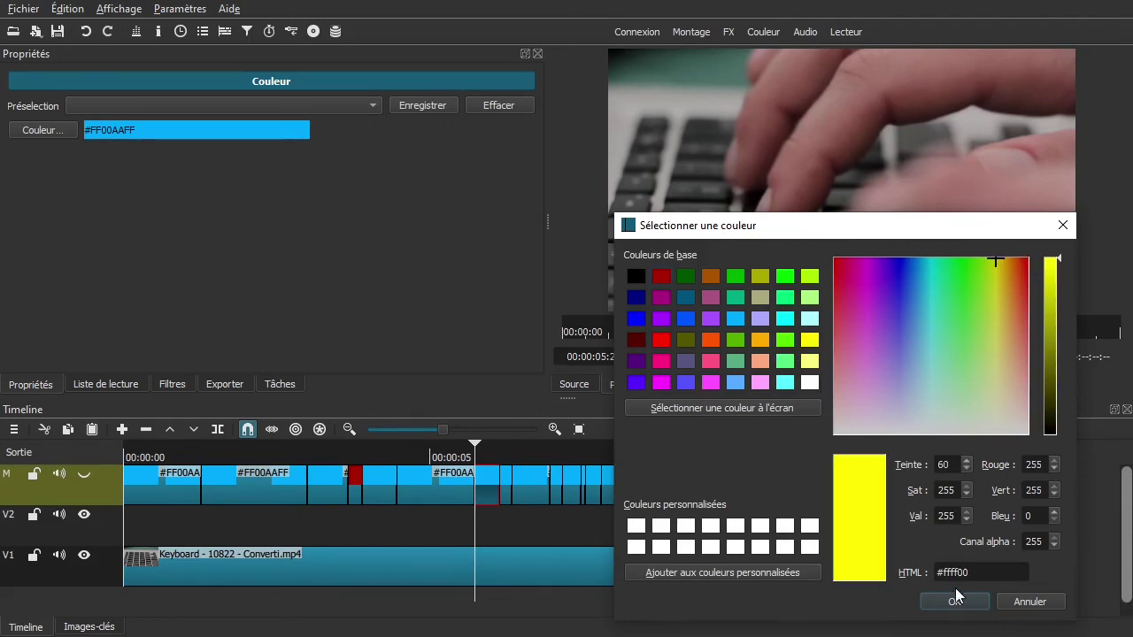
left_click(952, 603)
- Move the playhead to 00:00:07:15 and recolour the very short segment there on track M to dark red #AA0000
left_click_drag(490, 514, 687, 529)
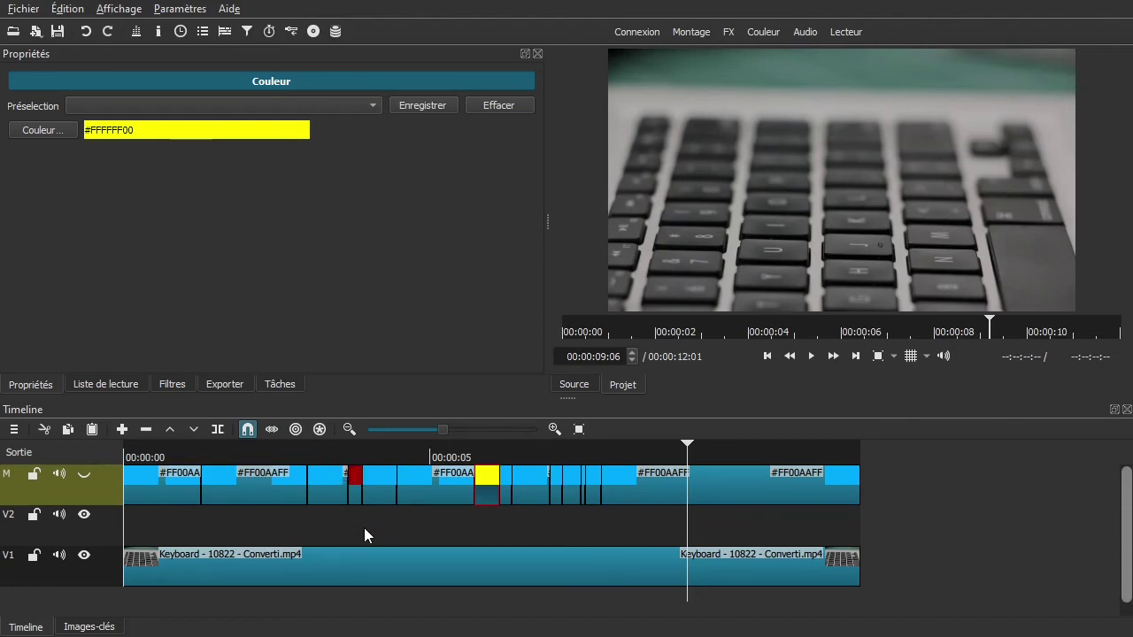
left_click_drag(495, 538, 583, 525)
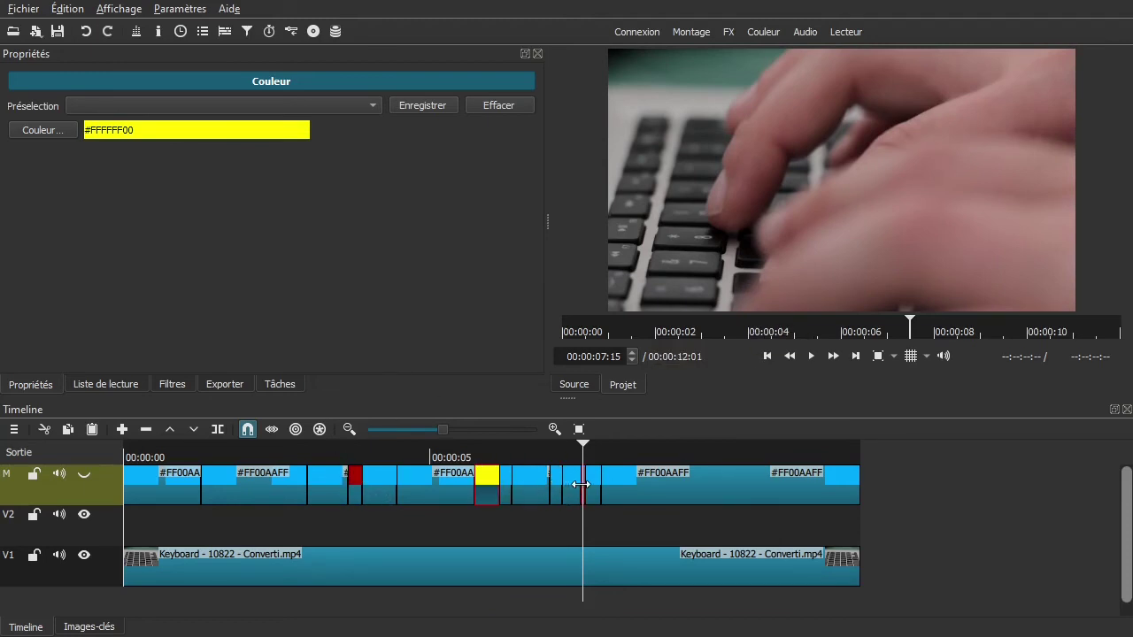
left_click(556, 429)
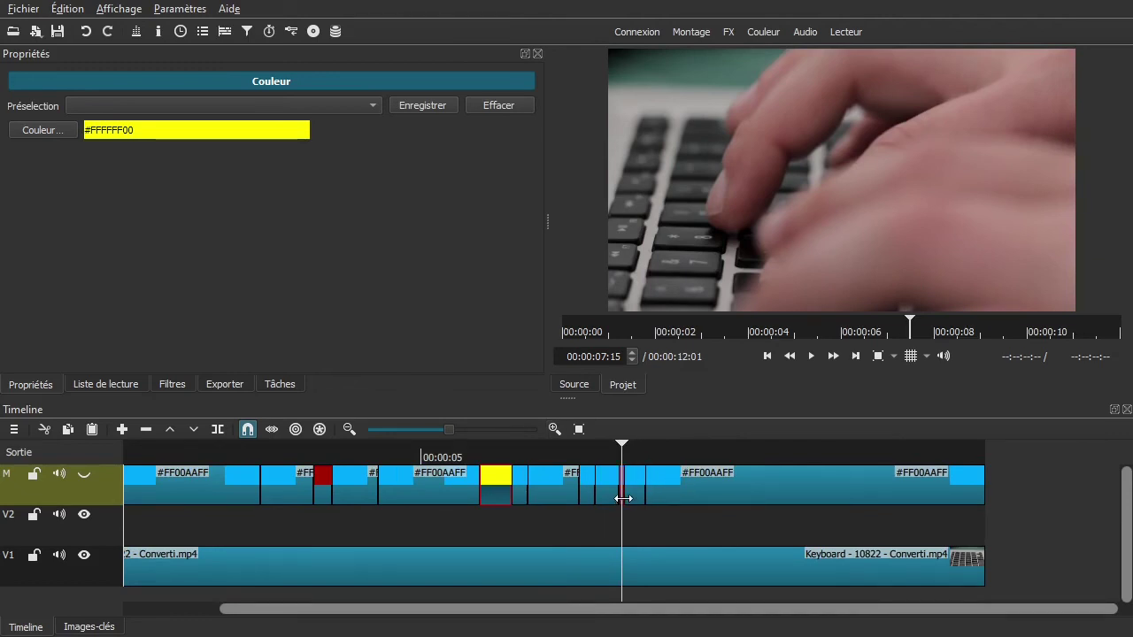
scroll(621, 489, "left", 2)
scroll(621, 490, "left", 2)
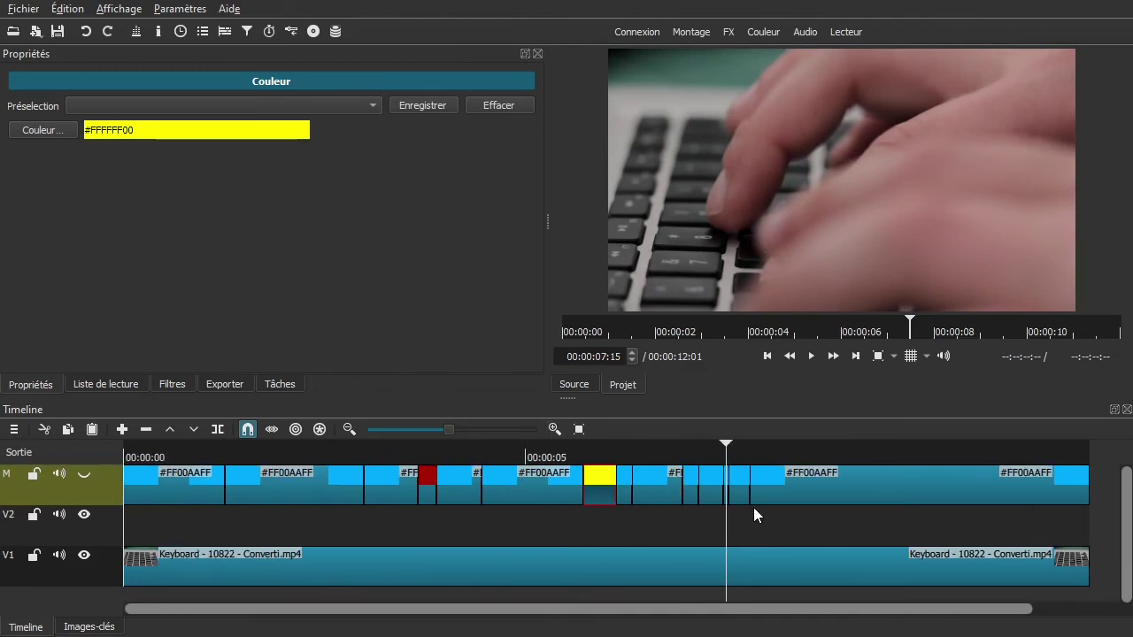
left_click(558, 431)
left_click(558, 431)
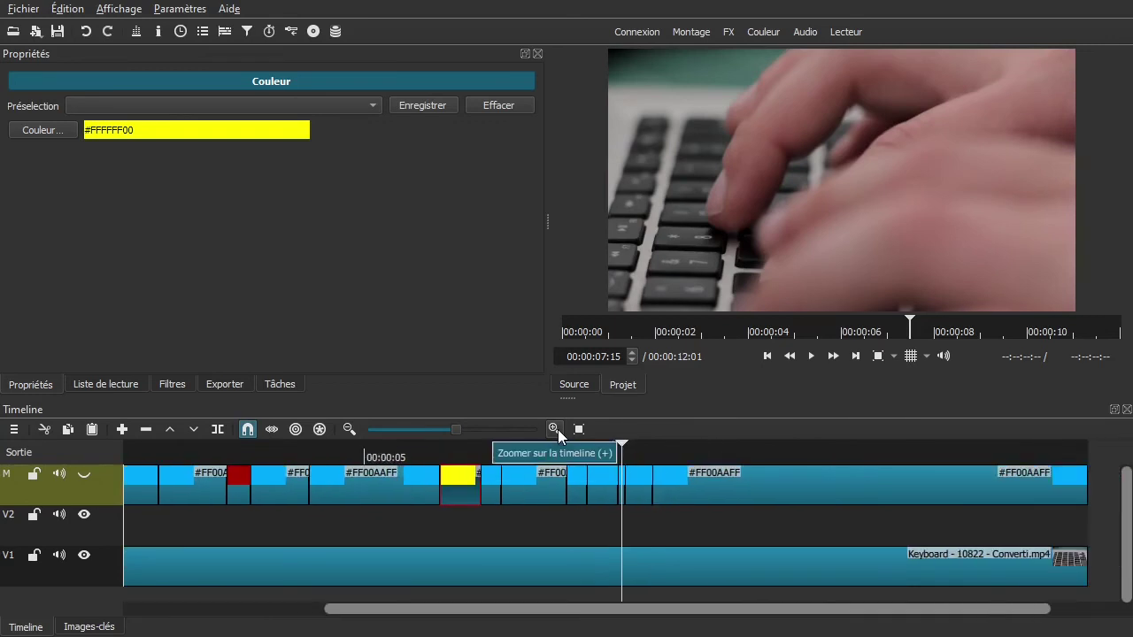
left_click(558, 431)
left_click(558, 431)
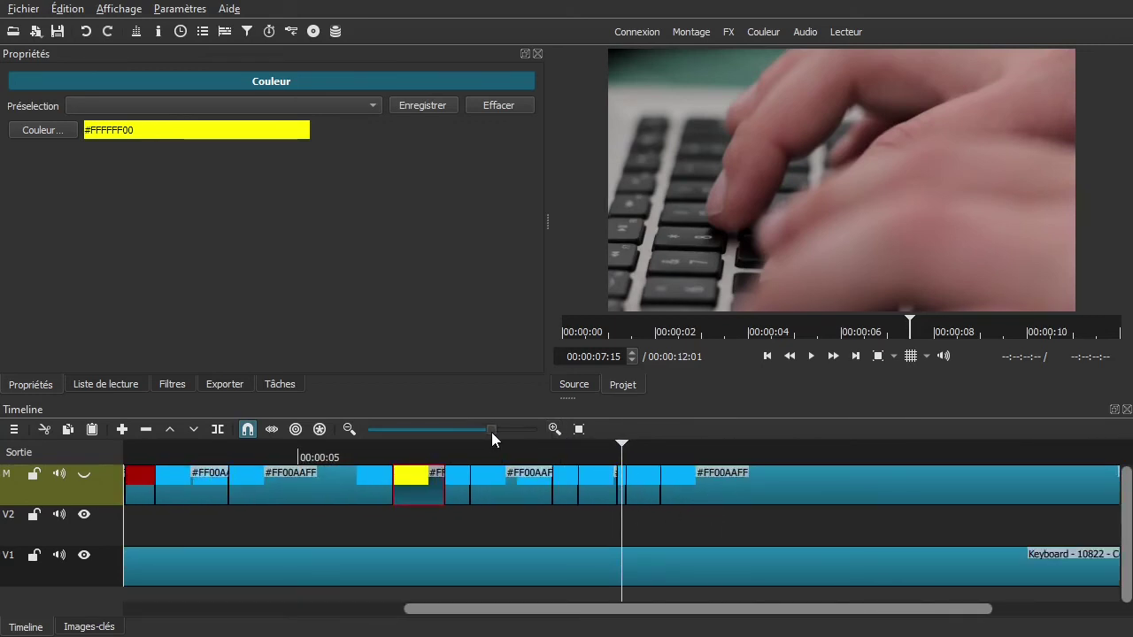
left_click_drag(491, 432, 492, 432)
left_click(618, 482)
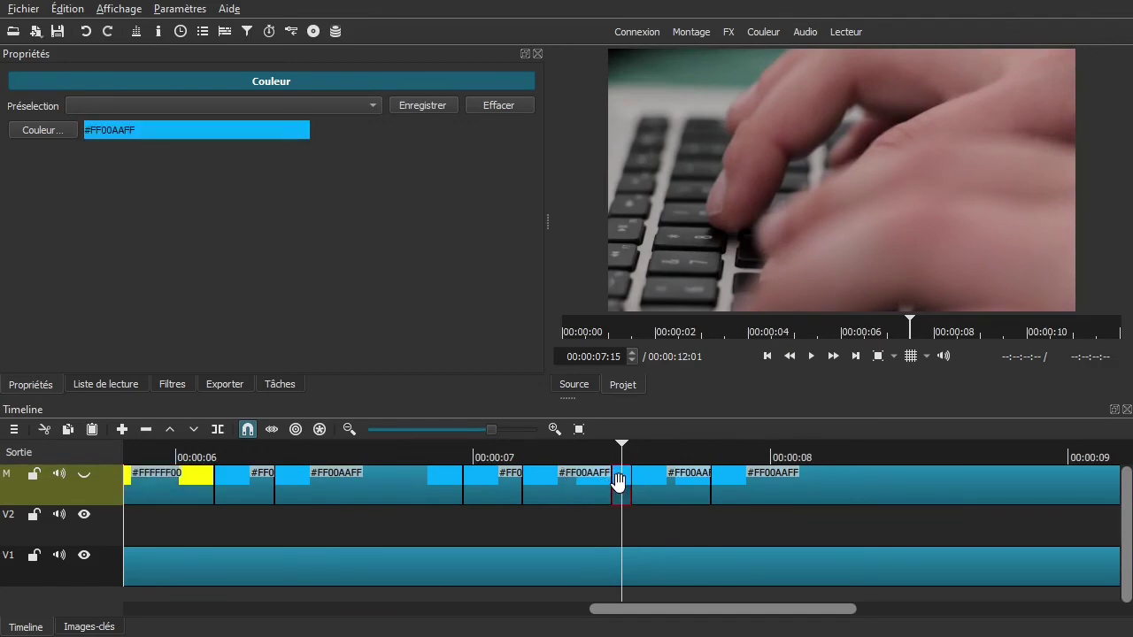
left_click(60, 129)
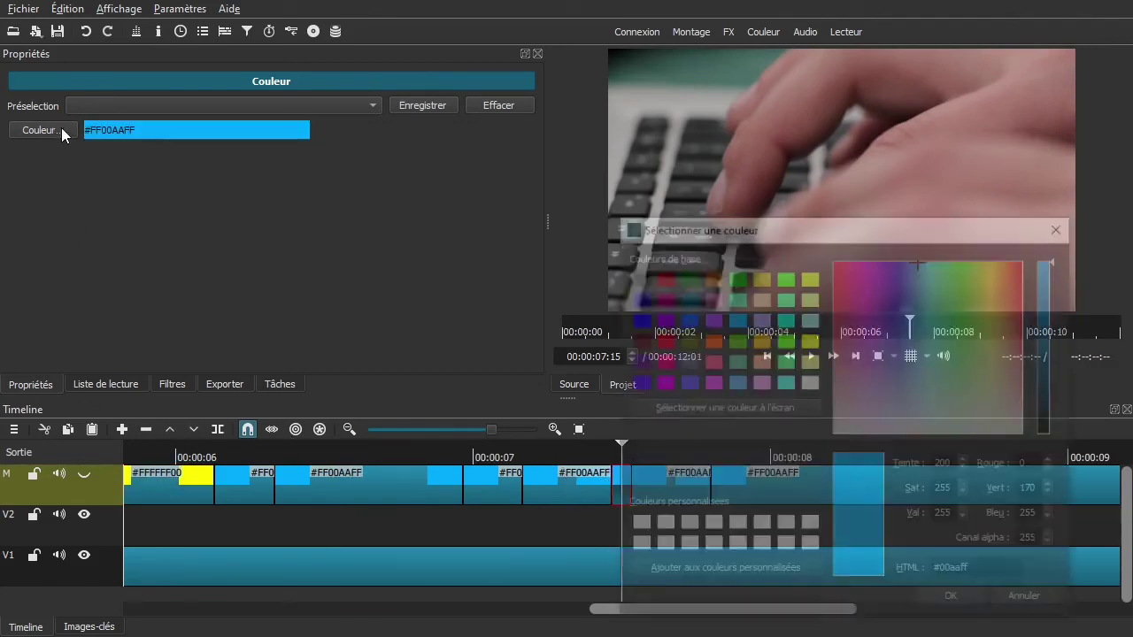
left_click(655, 277)
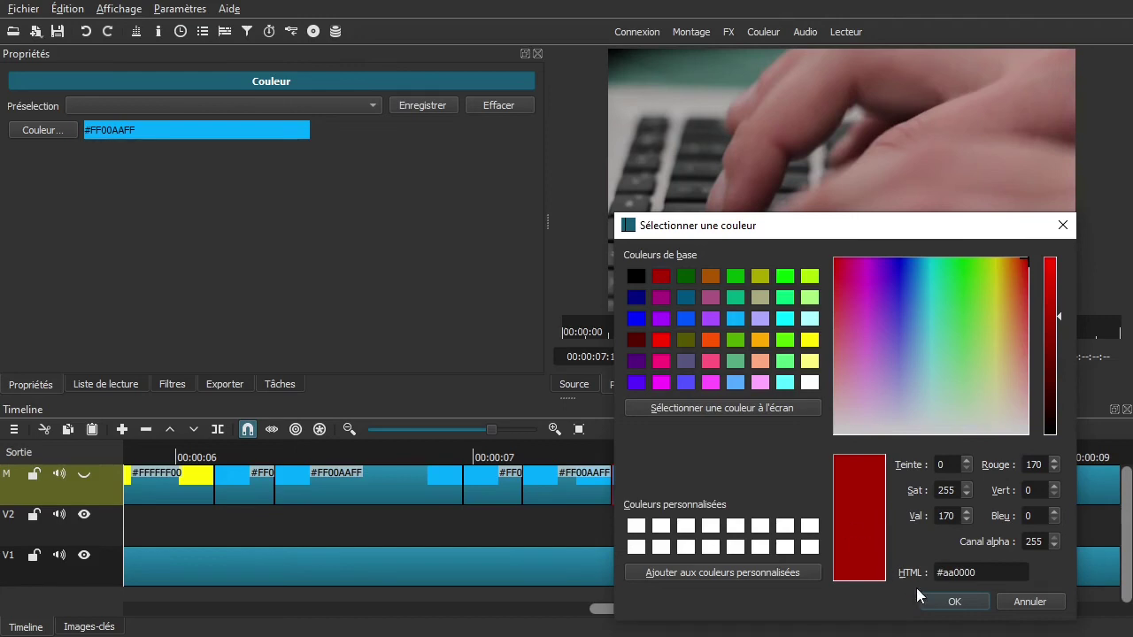
left_click(941, 603)
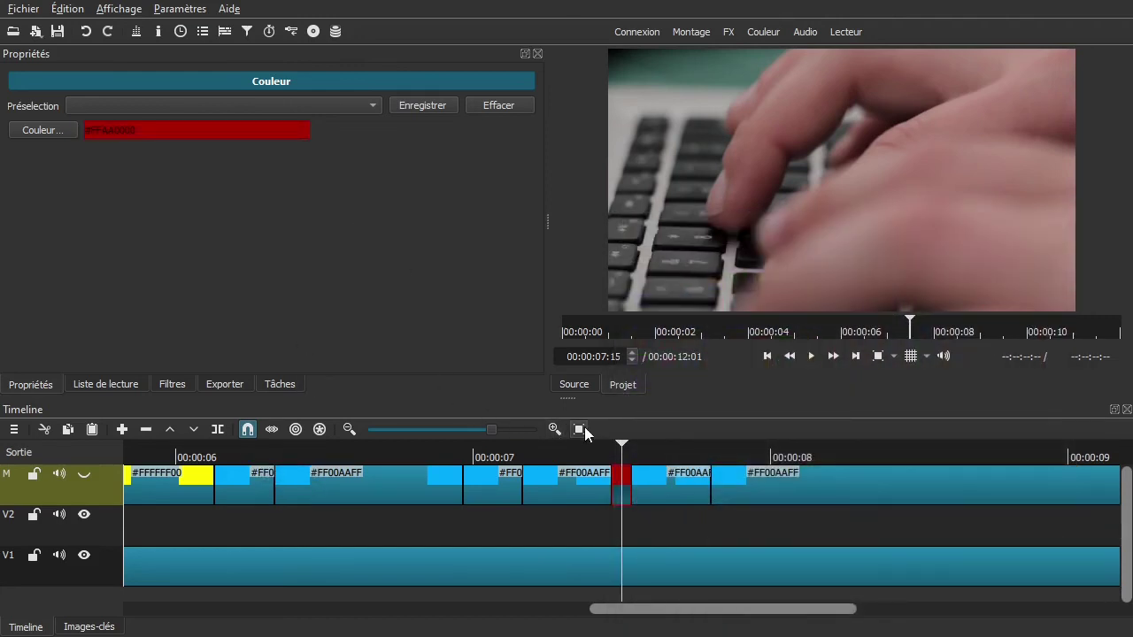
- Place the playhead at 00:00:03:06 and jump forward through the cuts on track M to the red segment at 00:00:07:14
left_click(579, 430)
left_click(423, 522)
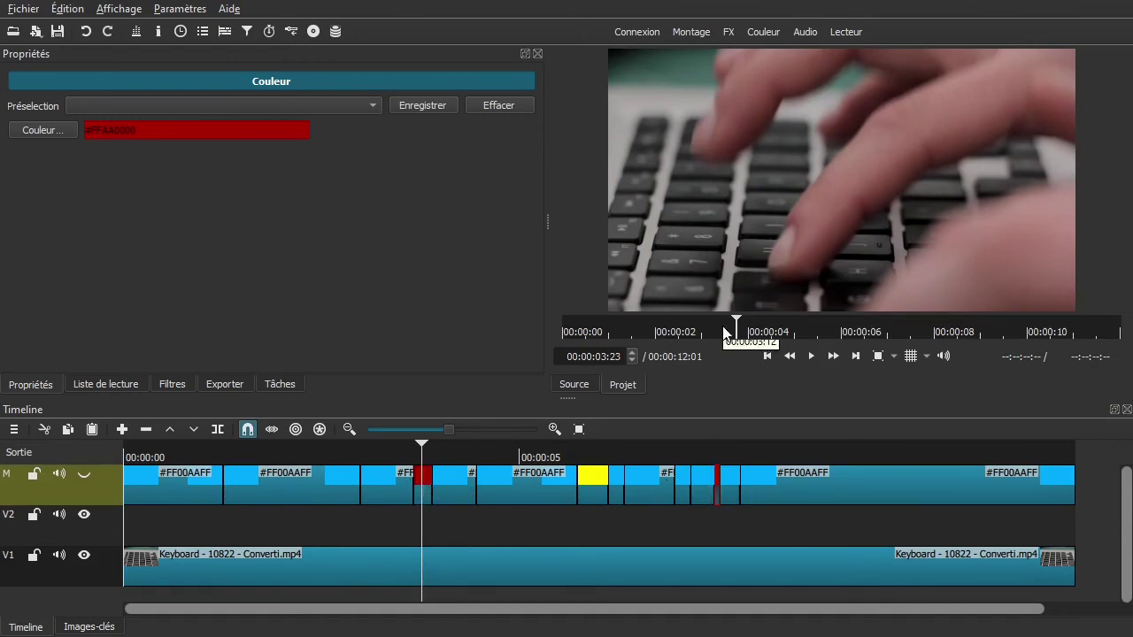
left_click(378, 522)
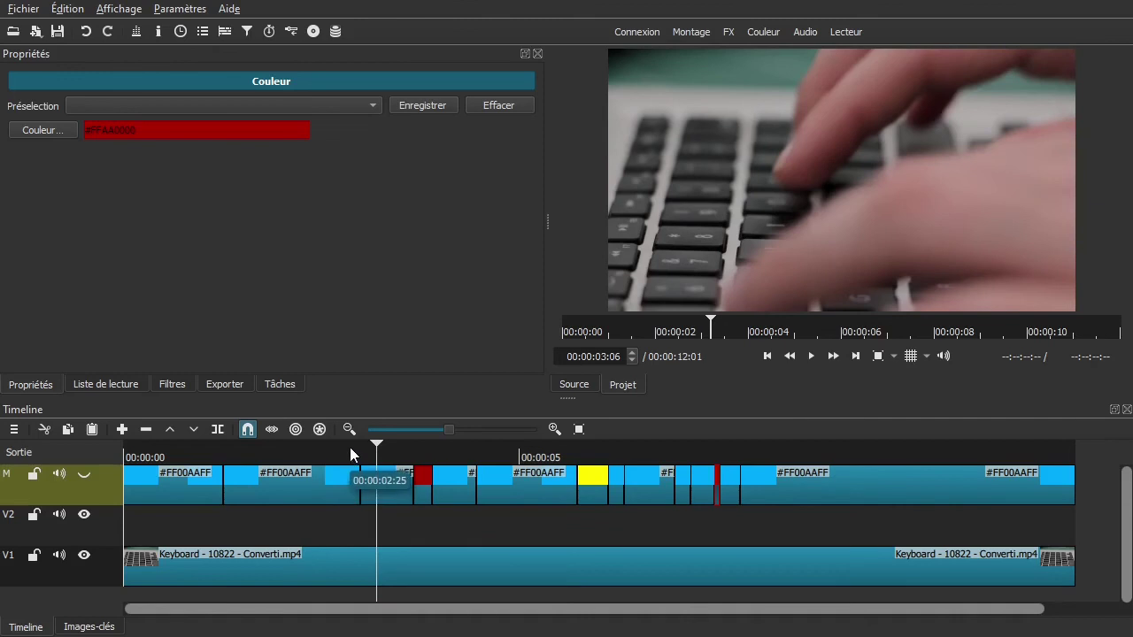
key("alt+Right")
key("alt+Right")
key("alt+Right")
key("alt+Right")
key("alt+Right")
key("alt+Right")
key("alt+Right")
key("alt+Right")
key("alt+Right")
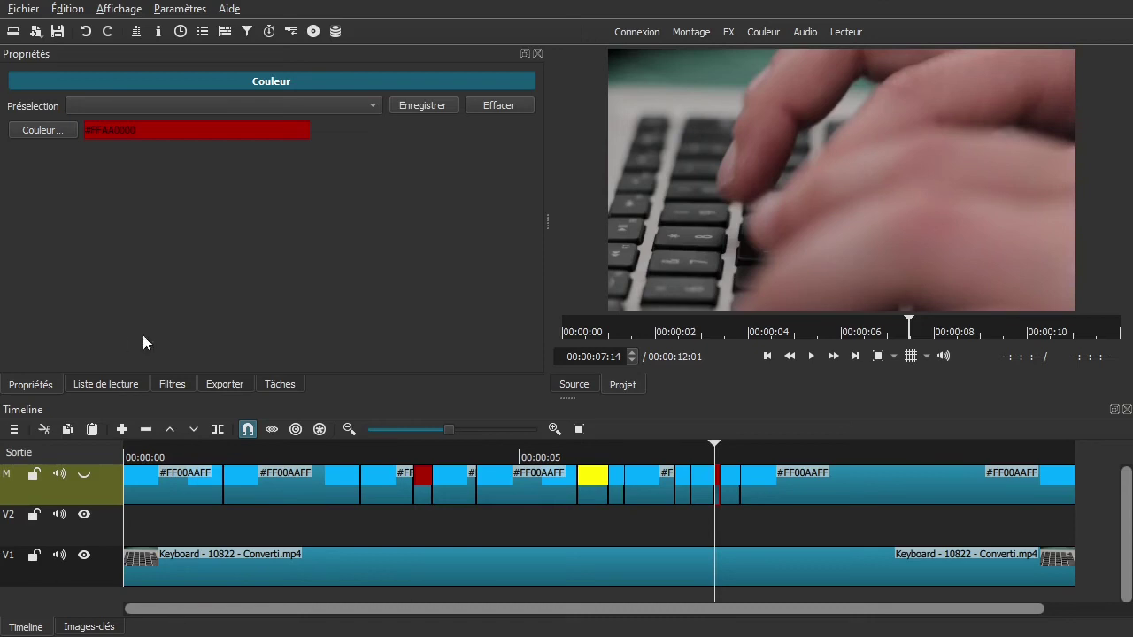
left_click(171, 384)
left_click_drag(287, 521, 279, 542)
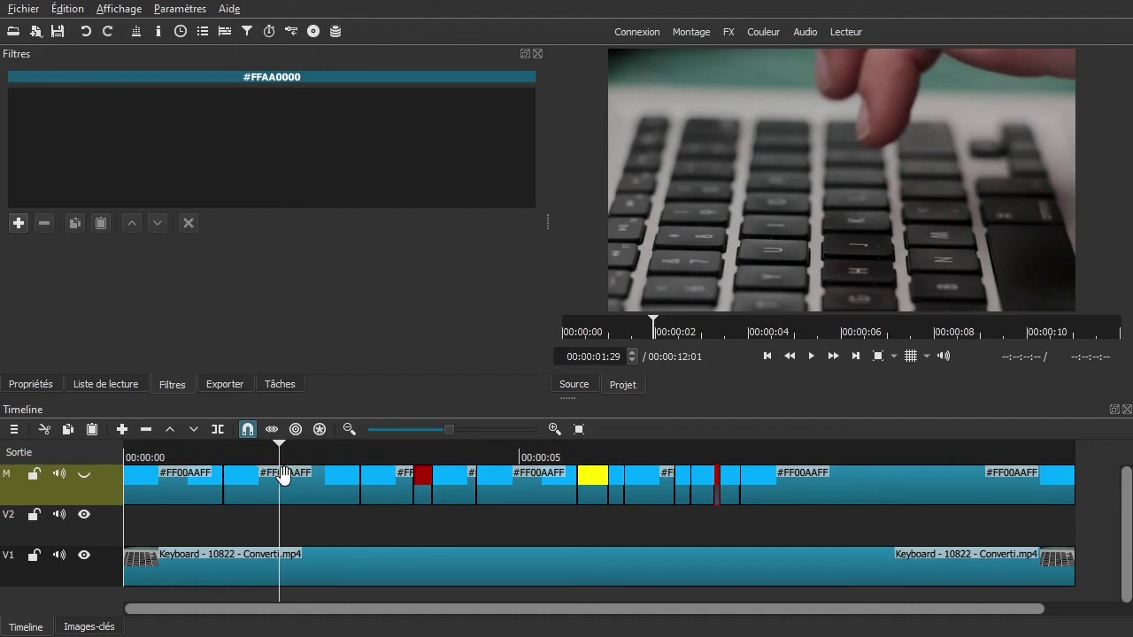
left_click(392, 540)
left_click_drag(393, 538, 358, 553)
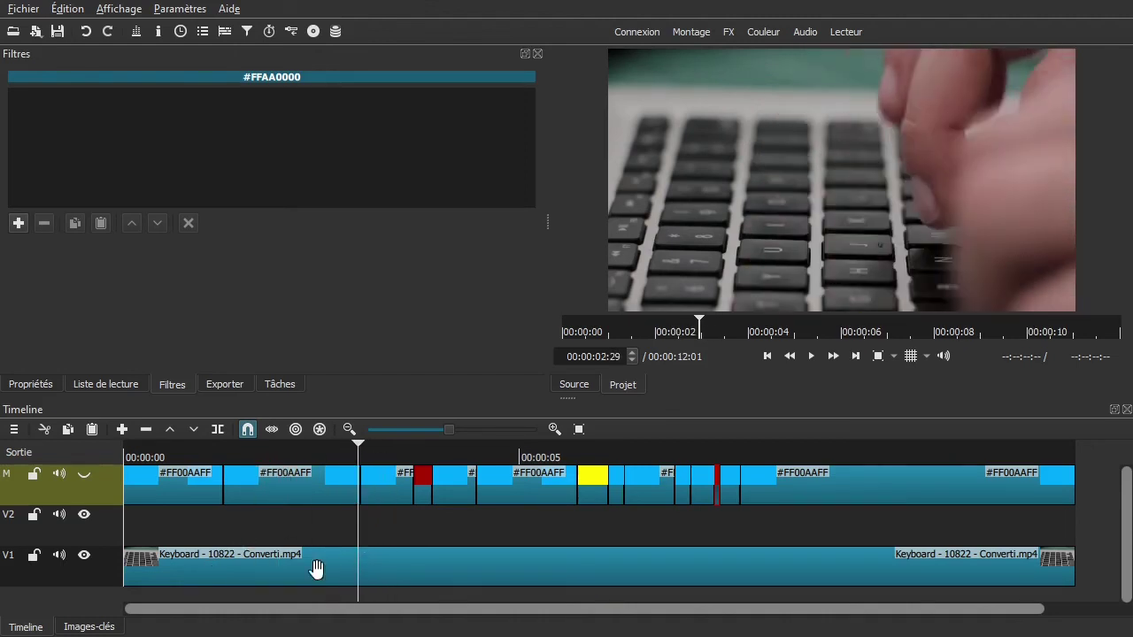
- Select track V1 and split its Keyboard clip at five spaced points, from 00:00:01:27 to 00:00:09:02
left_click(93, 578)
left_click(243, 544)
left_click_drag(244, 544, 338, 530)
key("s")
key("s")
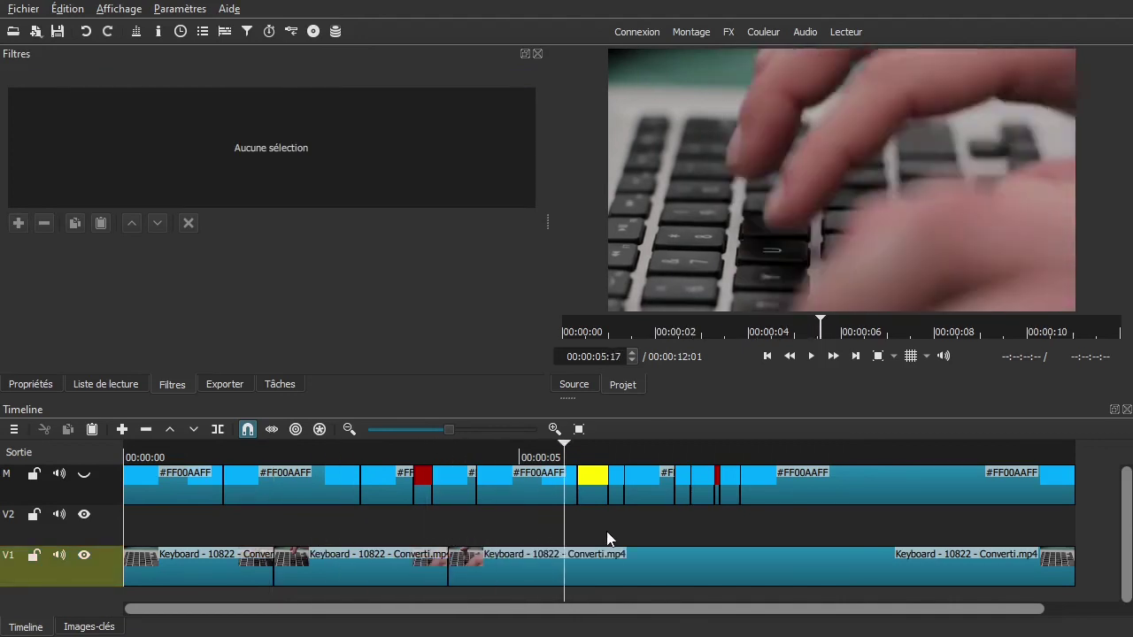
key("s")
key("s")
key("space")
key("s")
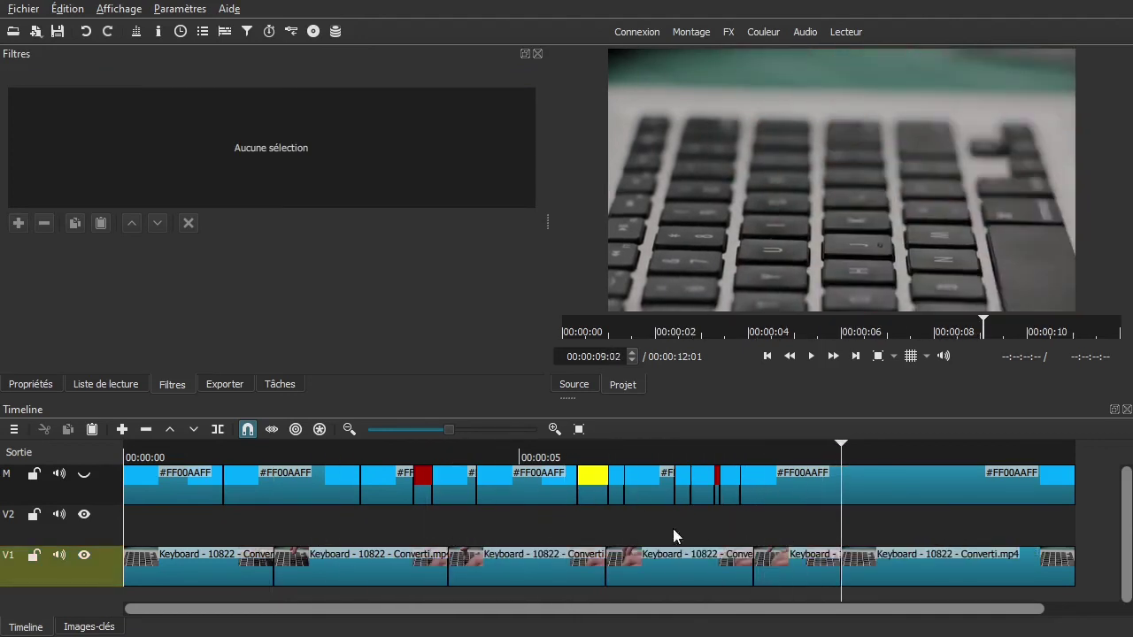
- Return the playhead to 00:00:00:20 and jump through the cuts to check whether the splits on V1 also count as stops
left_click(178, 527)
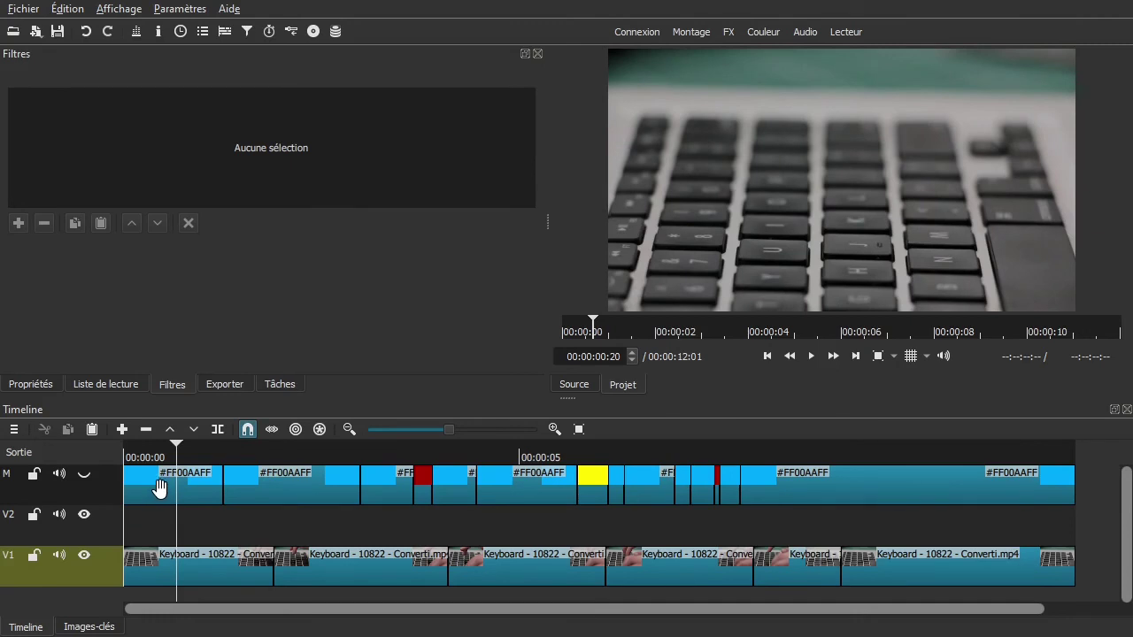
key("alt+Right")
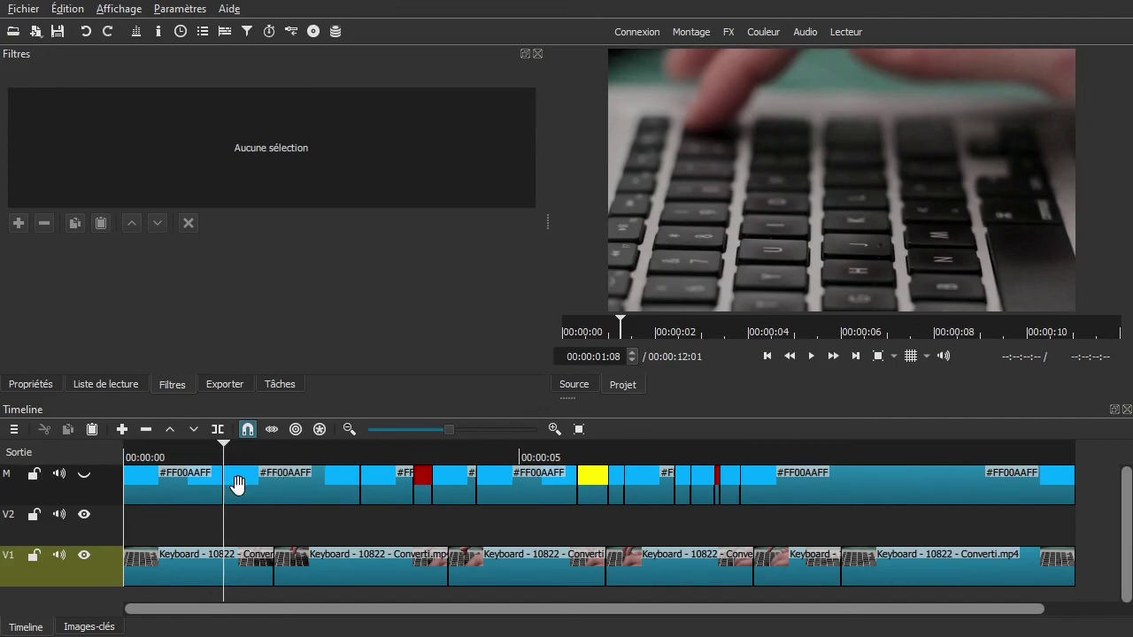
key("alt+Right")
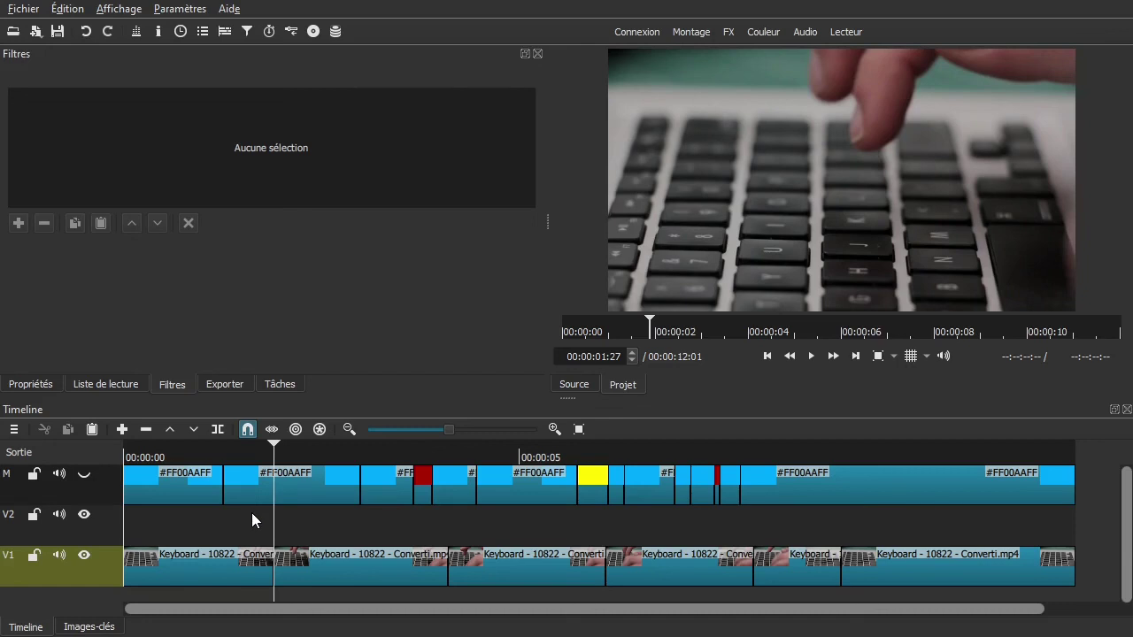
key("space")
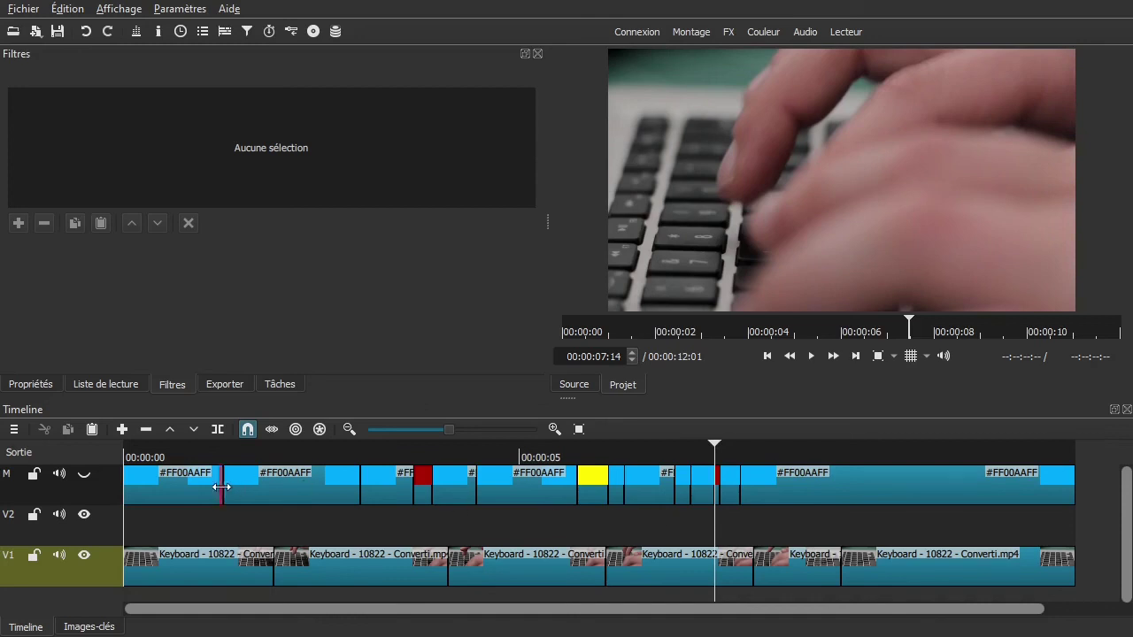
- Toggle the visibility of track M on and off again, and remove the whole marker track from the timeline
left_click(82, 475)
left_click(84, 476)
left_click(104, 490)
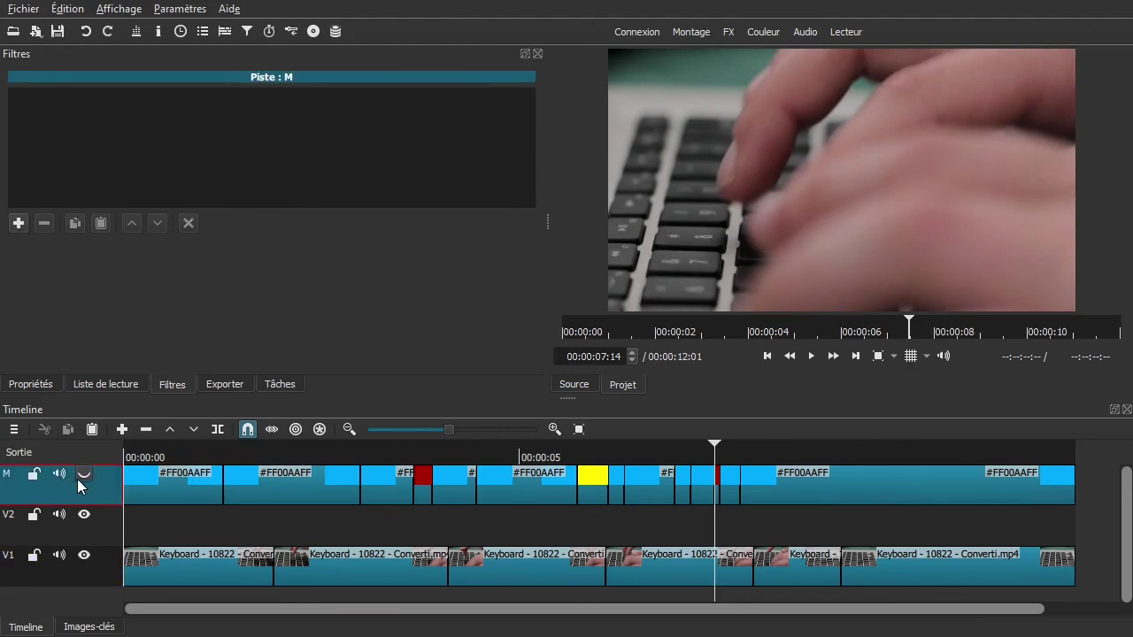
left_click(21, 428)
mouse_move(30, 431)
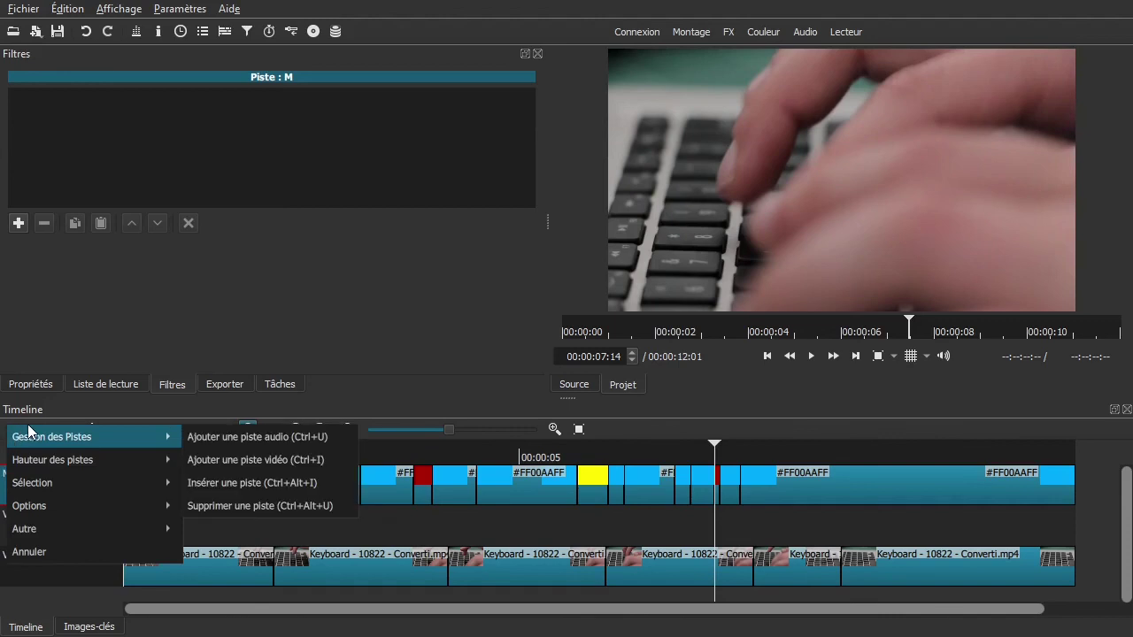
left_click(257, 506)
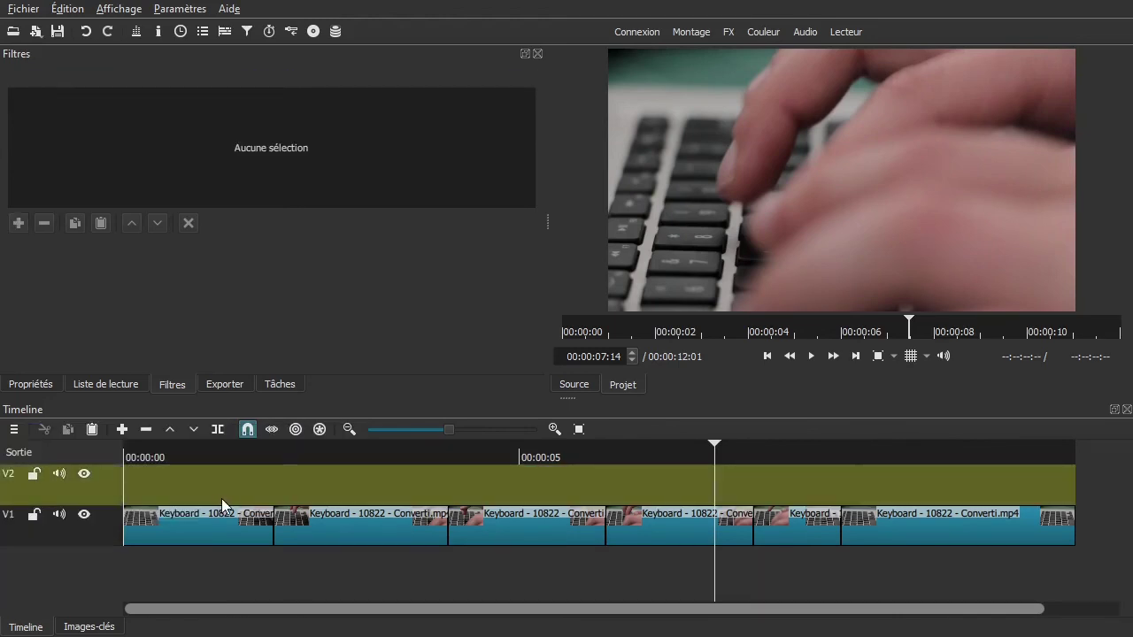